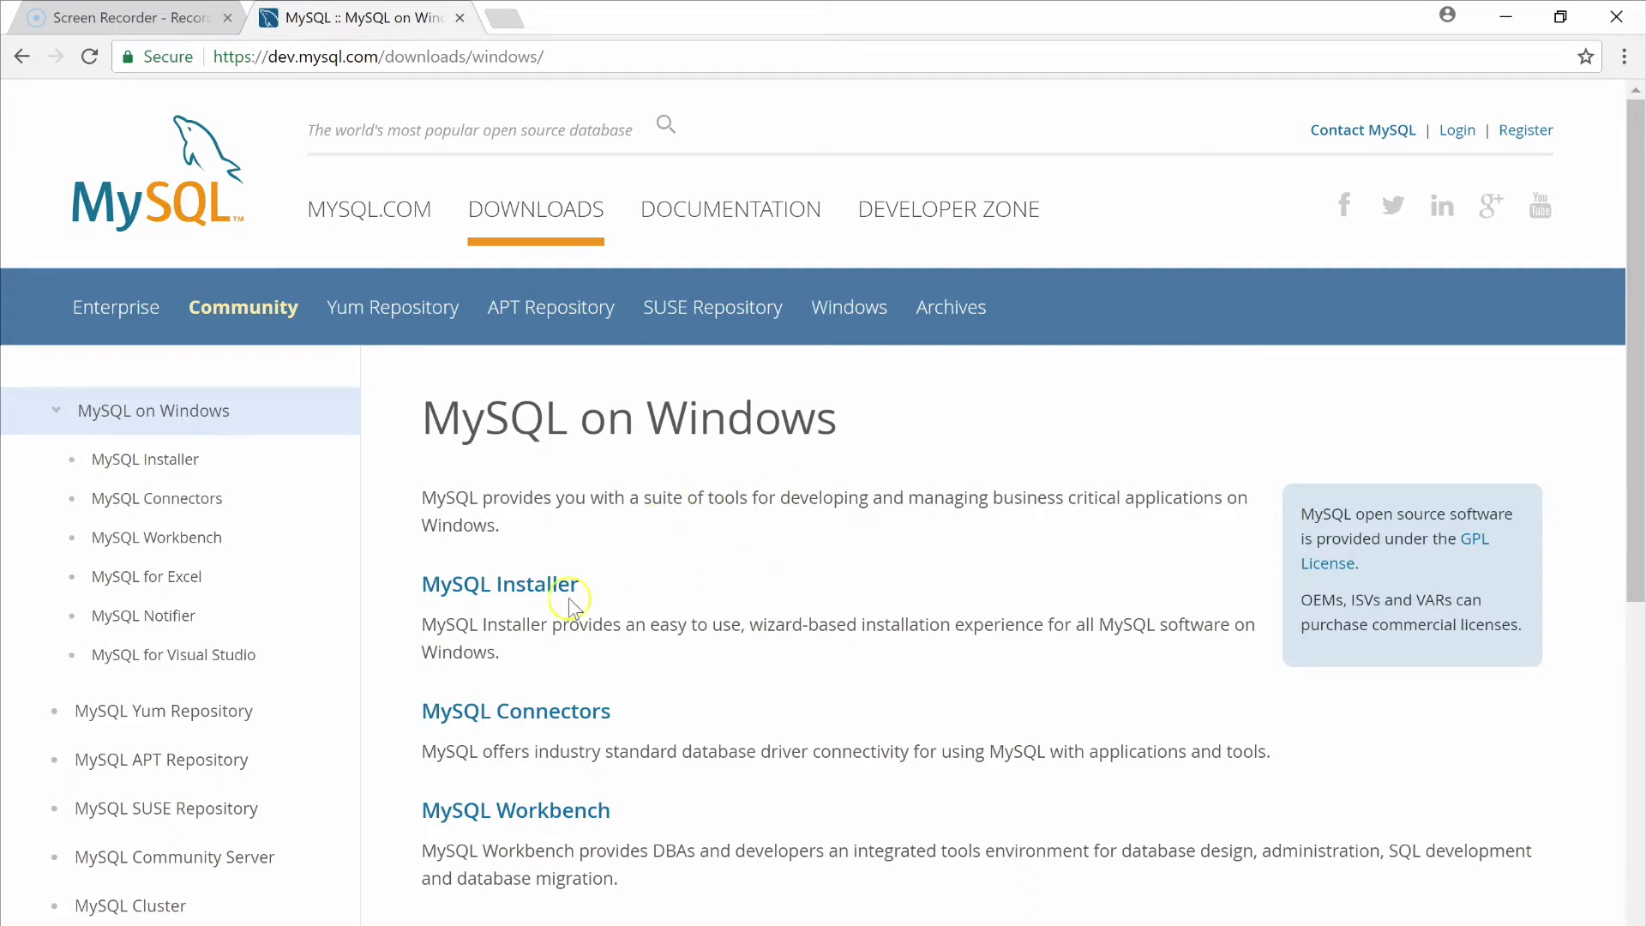
# Open the MySQL Installer for Windows download page by way of the MySQL Server download page
pyautogui.click(480, 587)
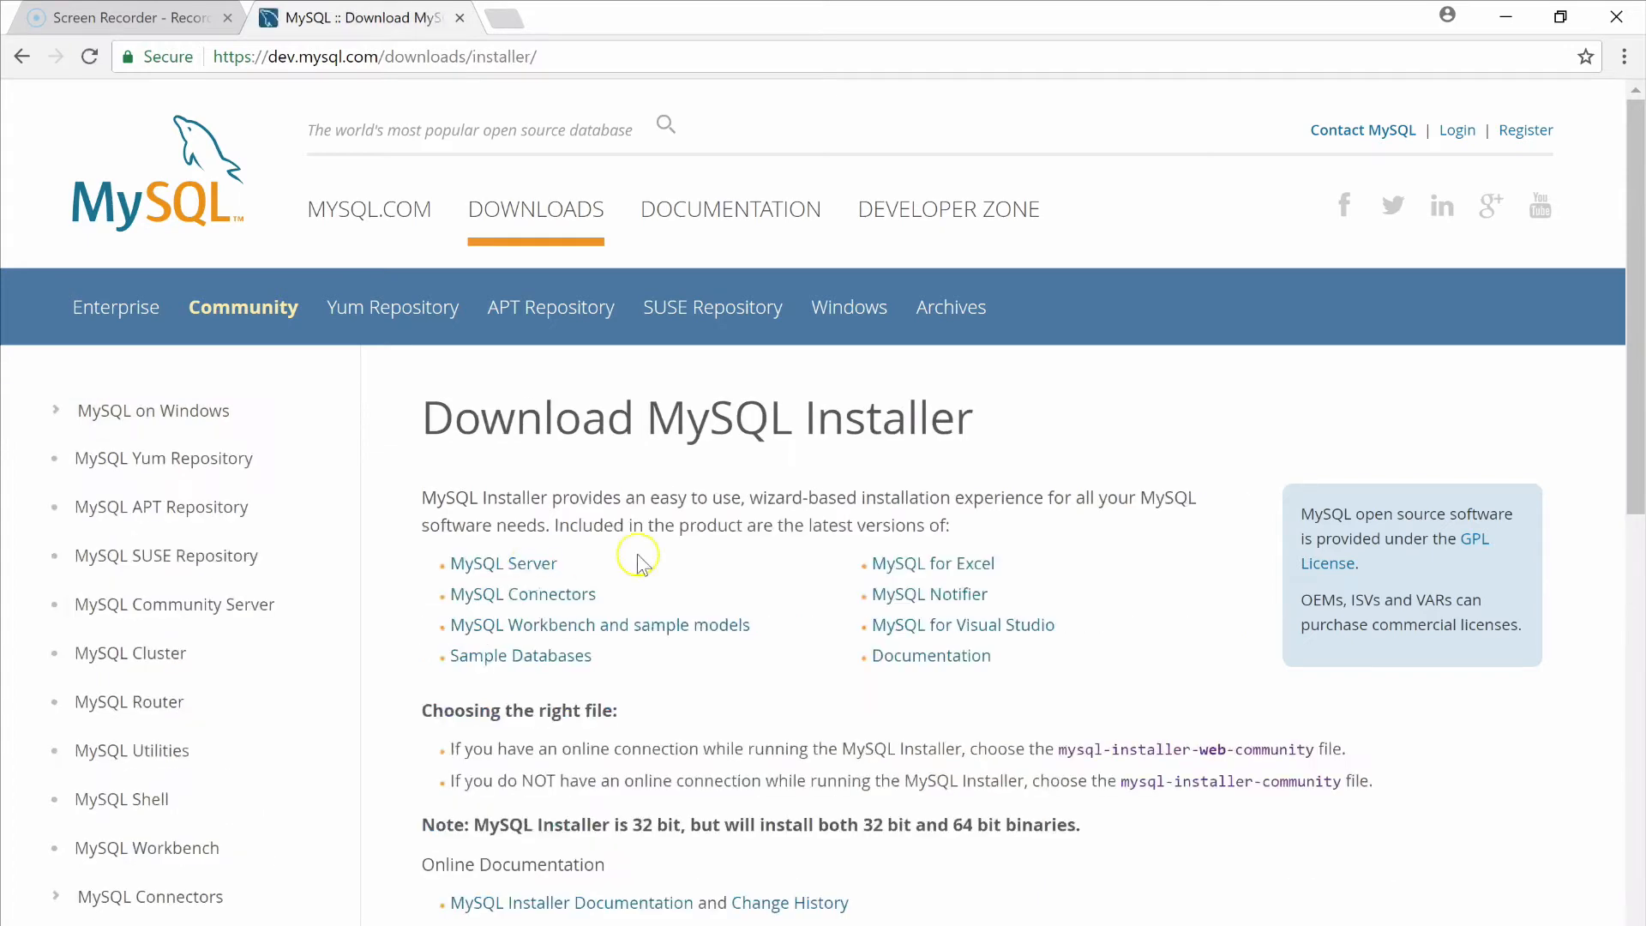
pyautogui.click(519, 565)
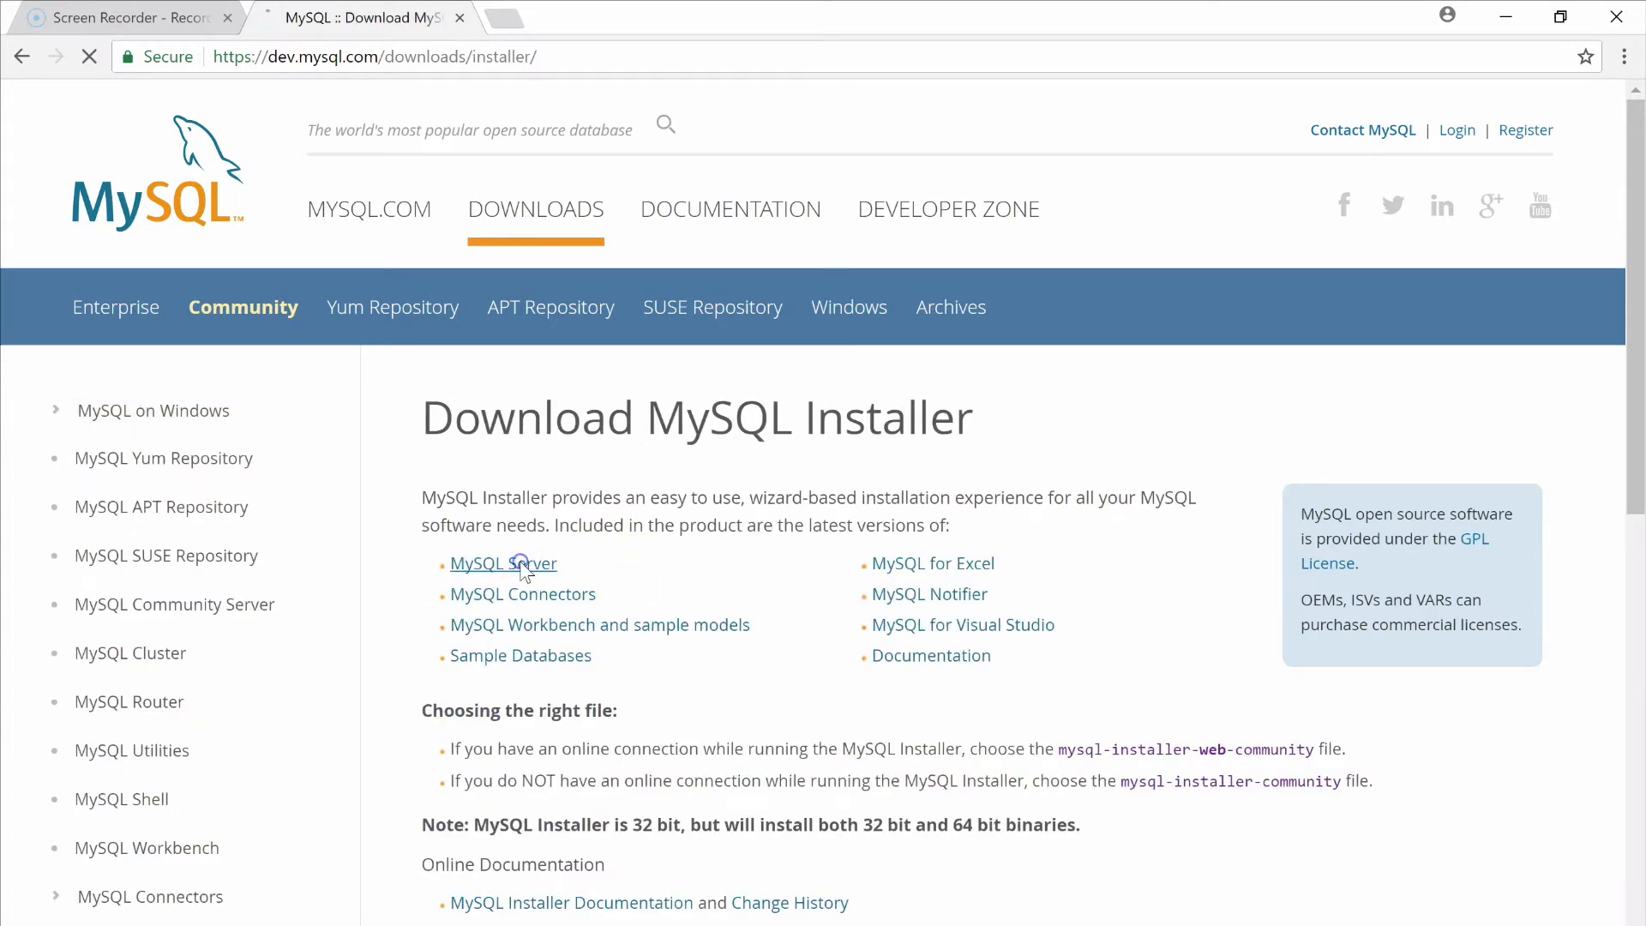
pyautogui.scroll(-10, 373, 593)
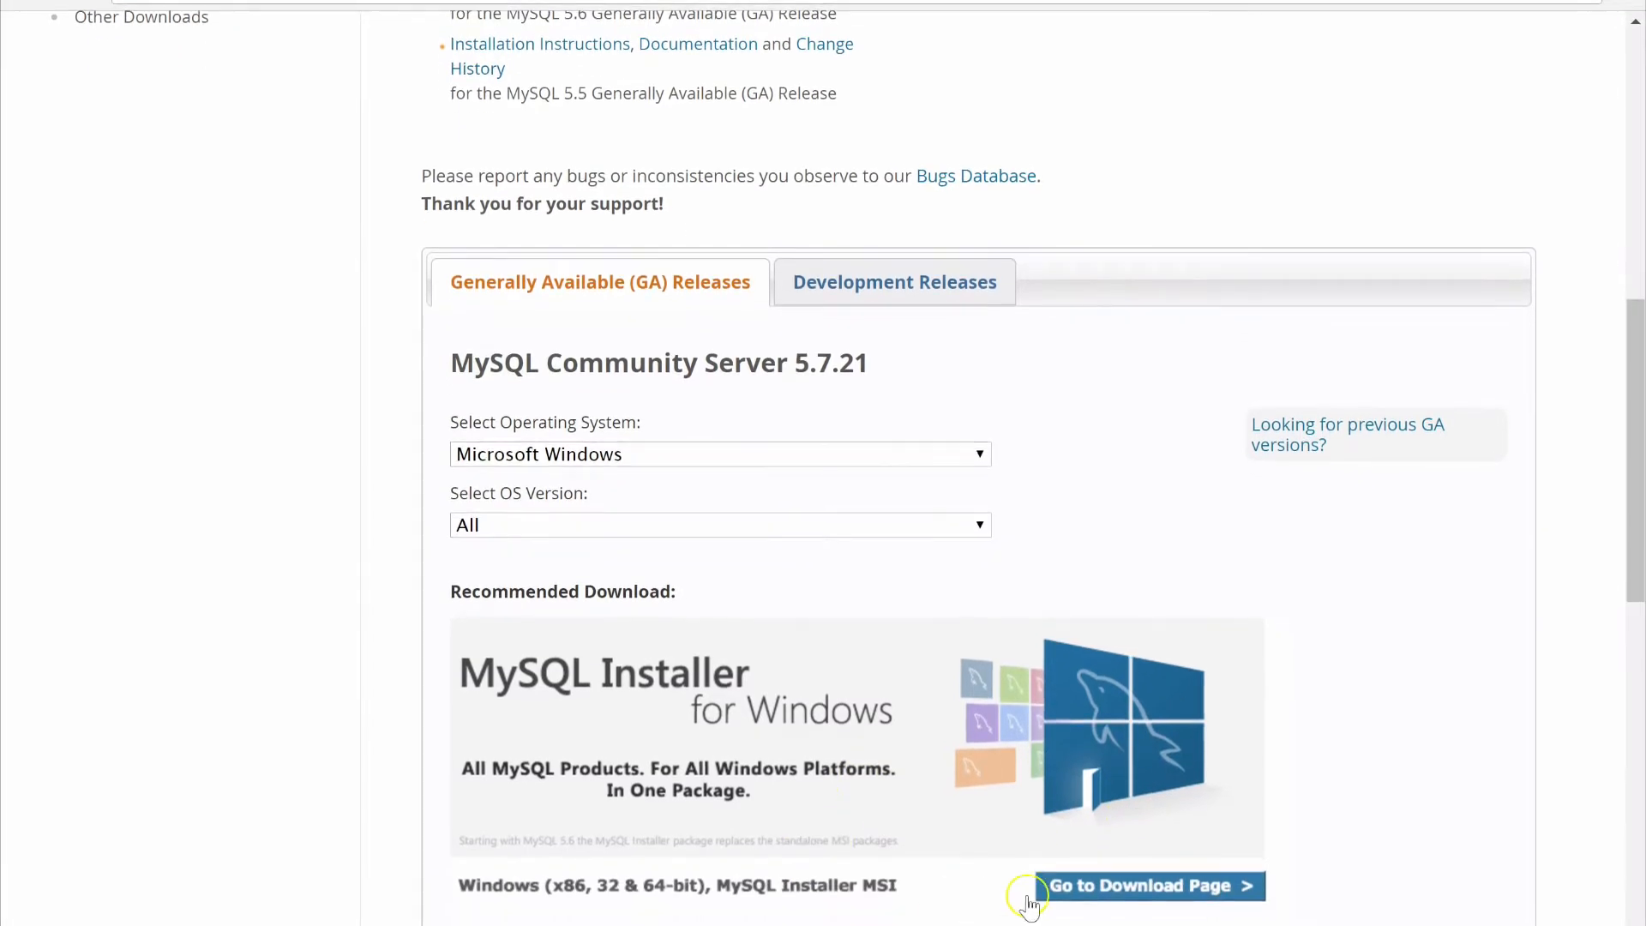
pyautogui.click(1123, 890)
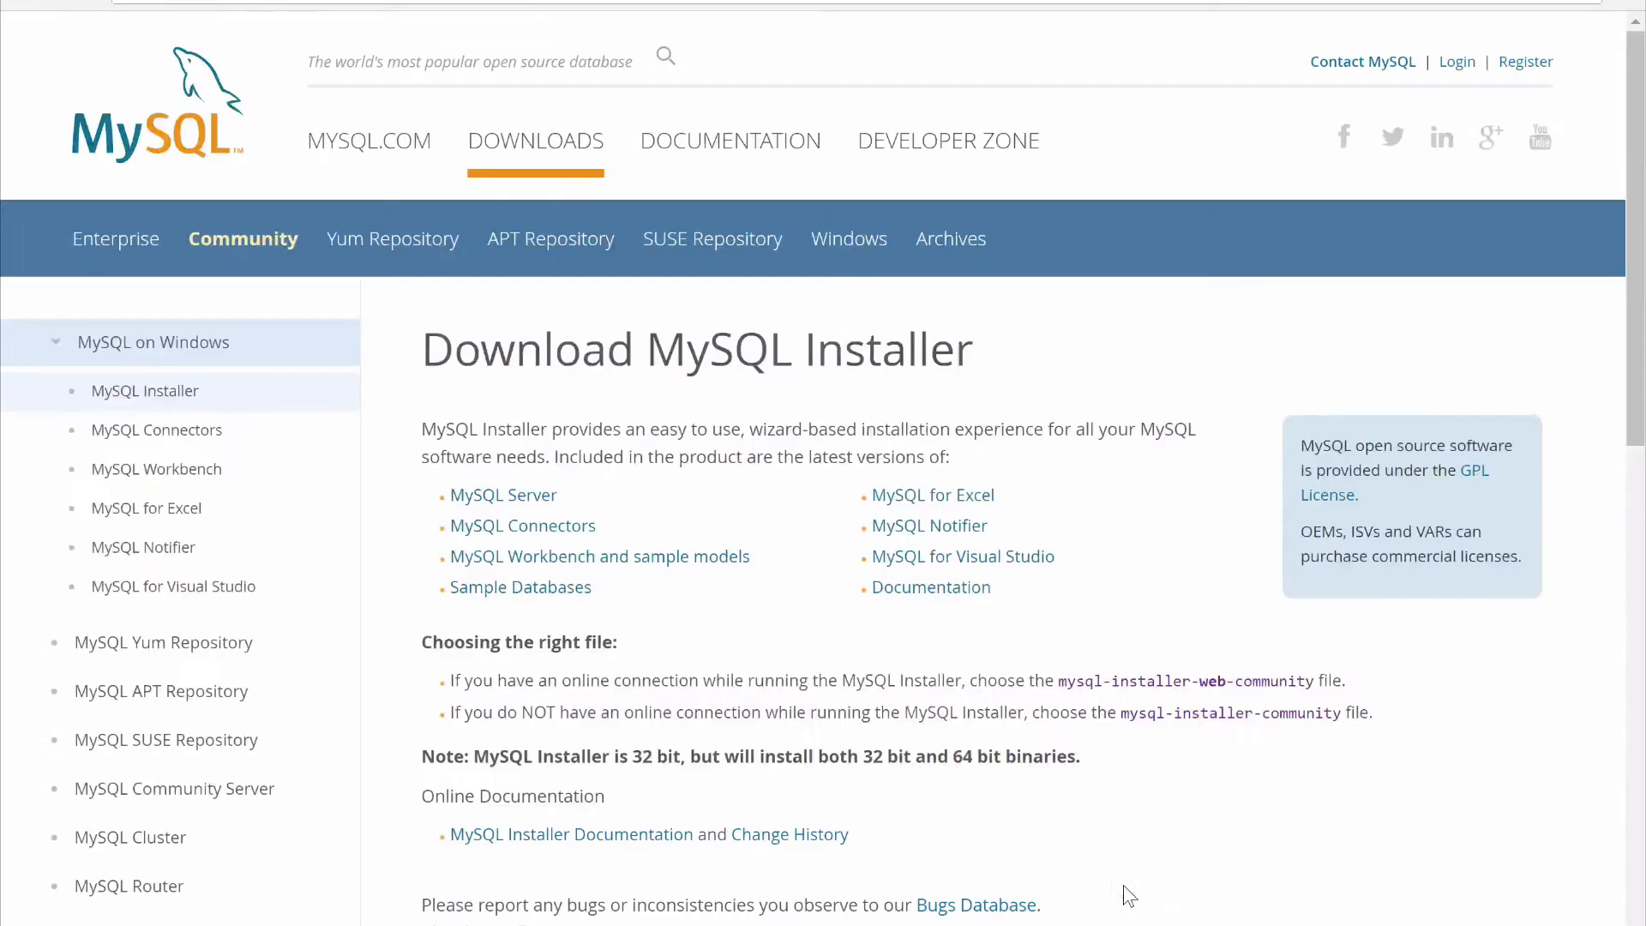
# Download the web installer mysql-installer-web-community-5.7.21.0.msi without logging in or signing up
pyautogui.scroll(-7, 997, 748)
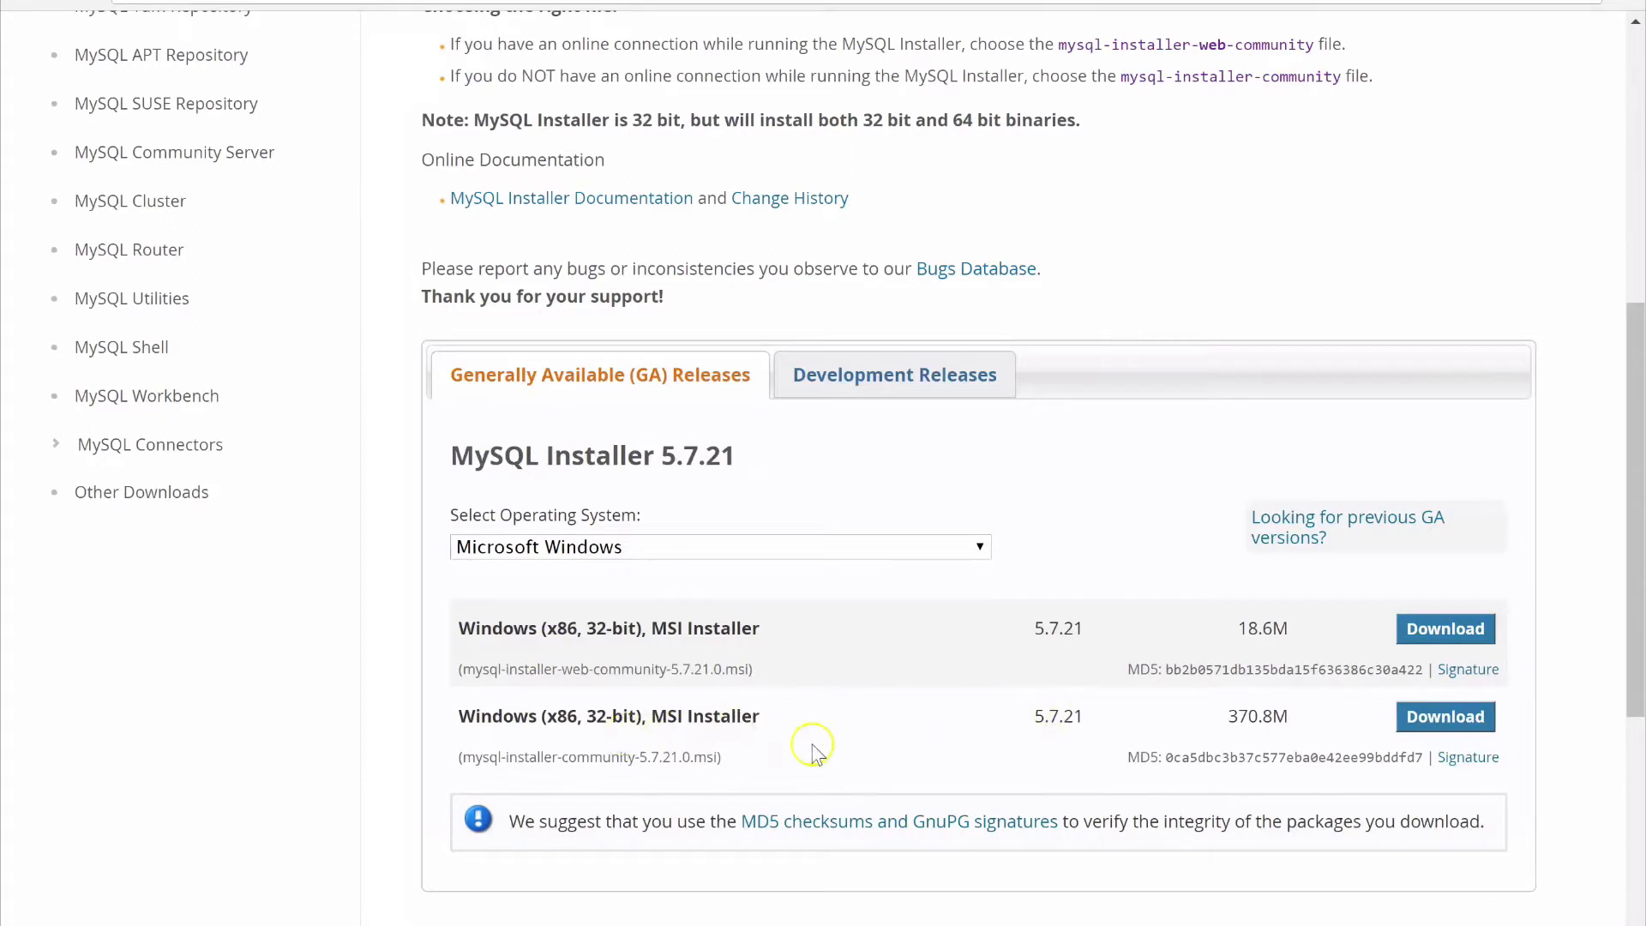
pyautogui.click(1445, 629)
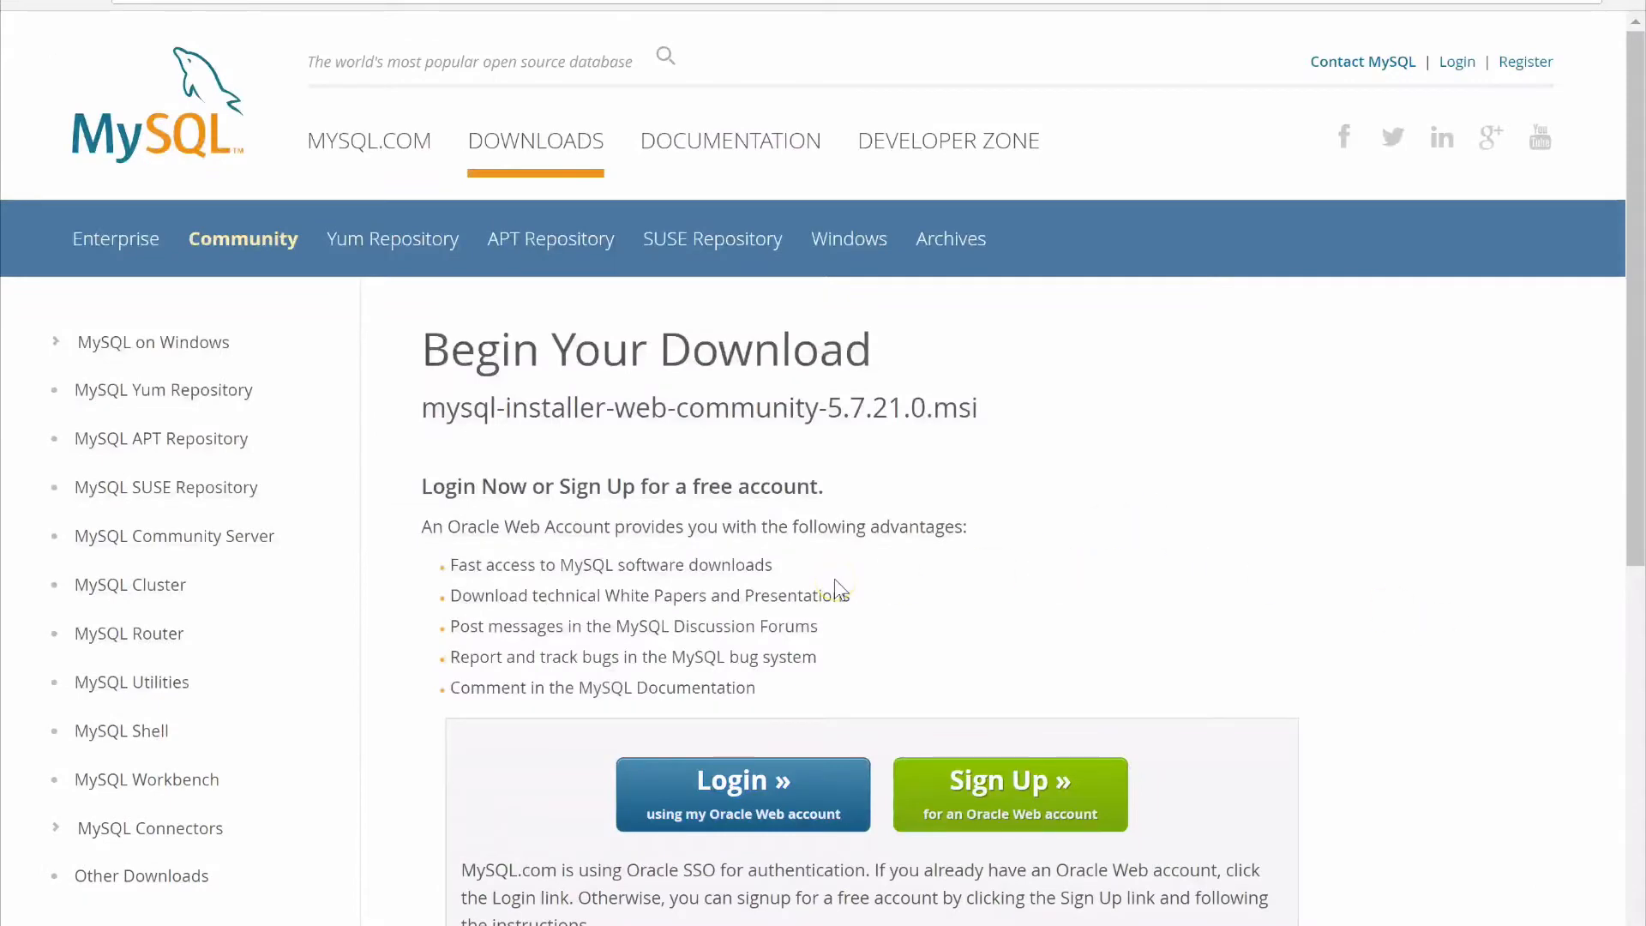
pyautogui.scroll(-3, 583, 635)
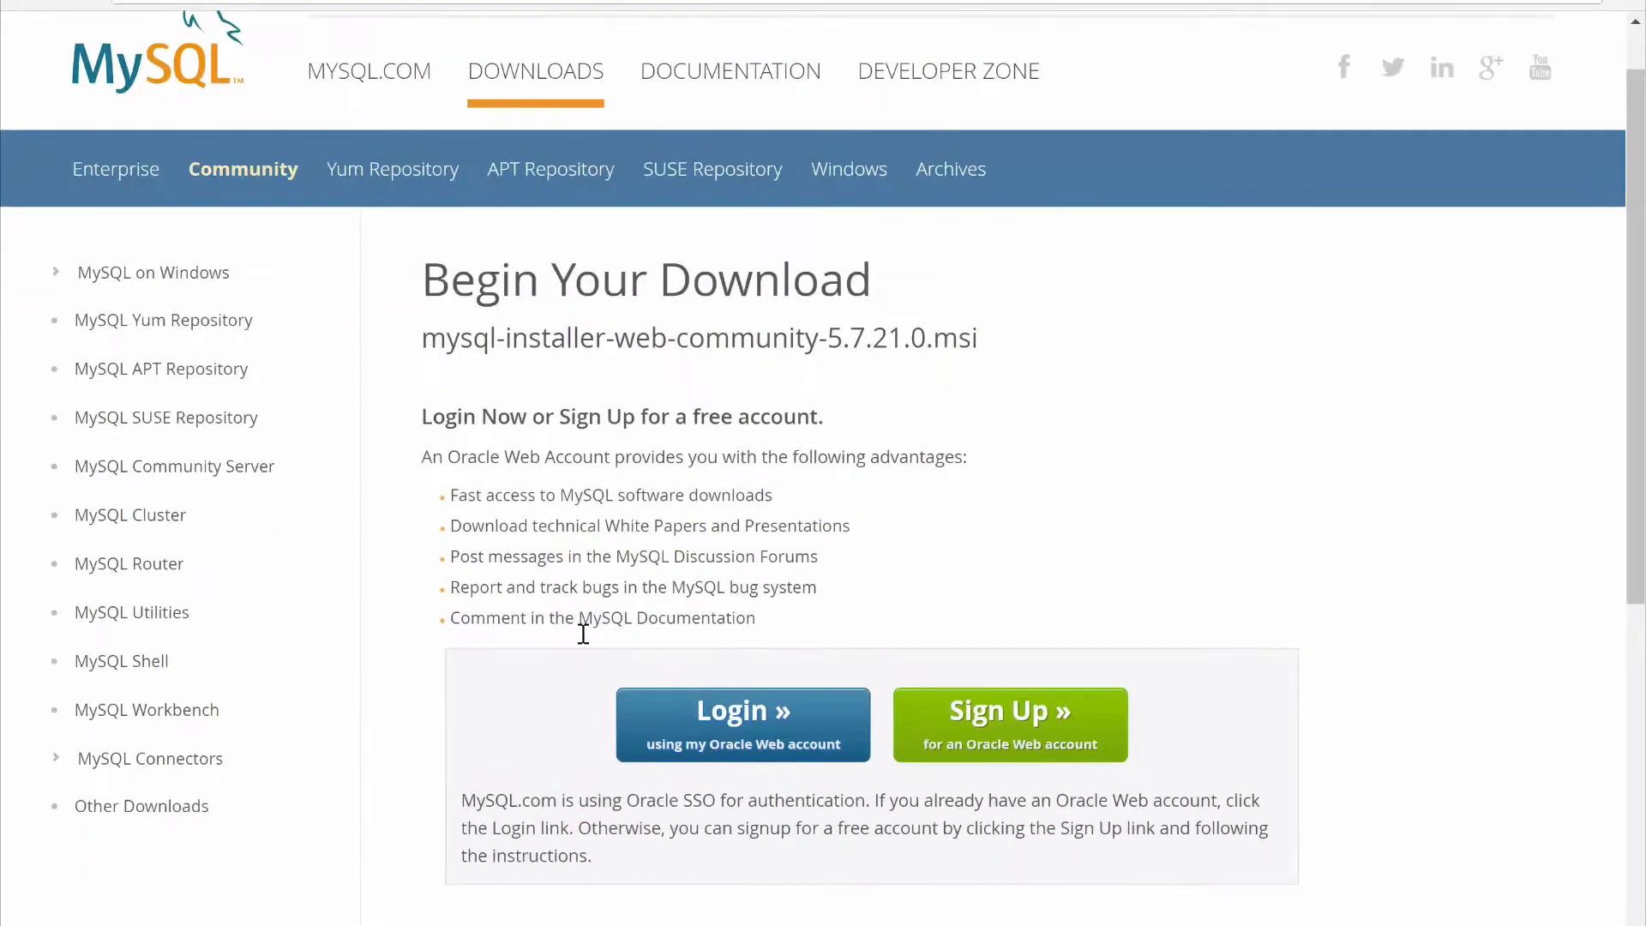
pyautogui.click(528, 766)
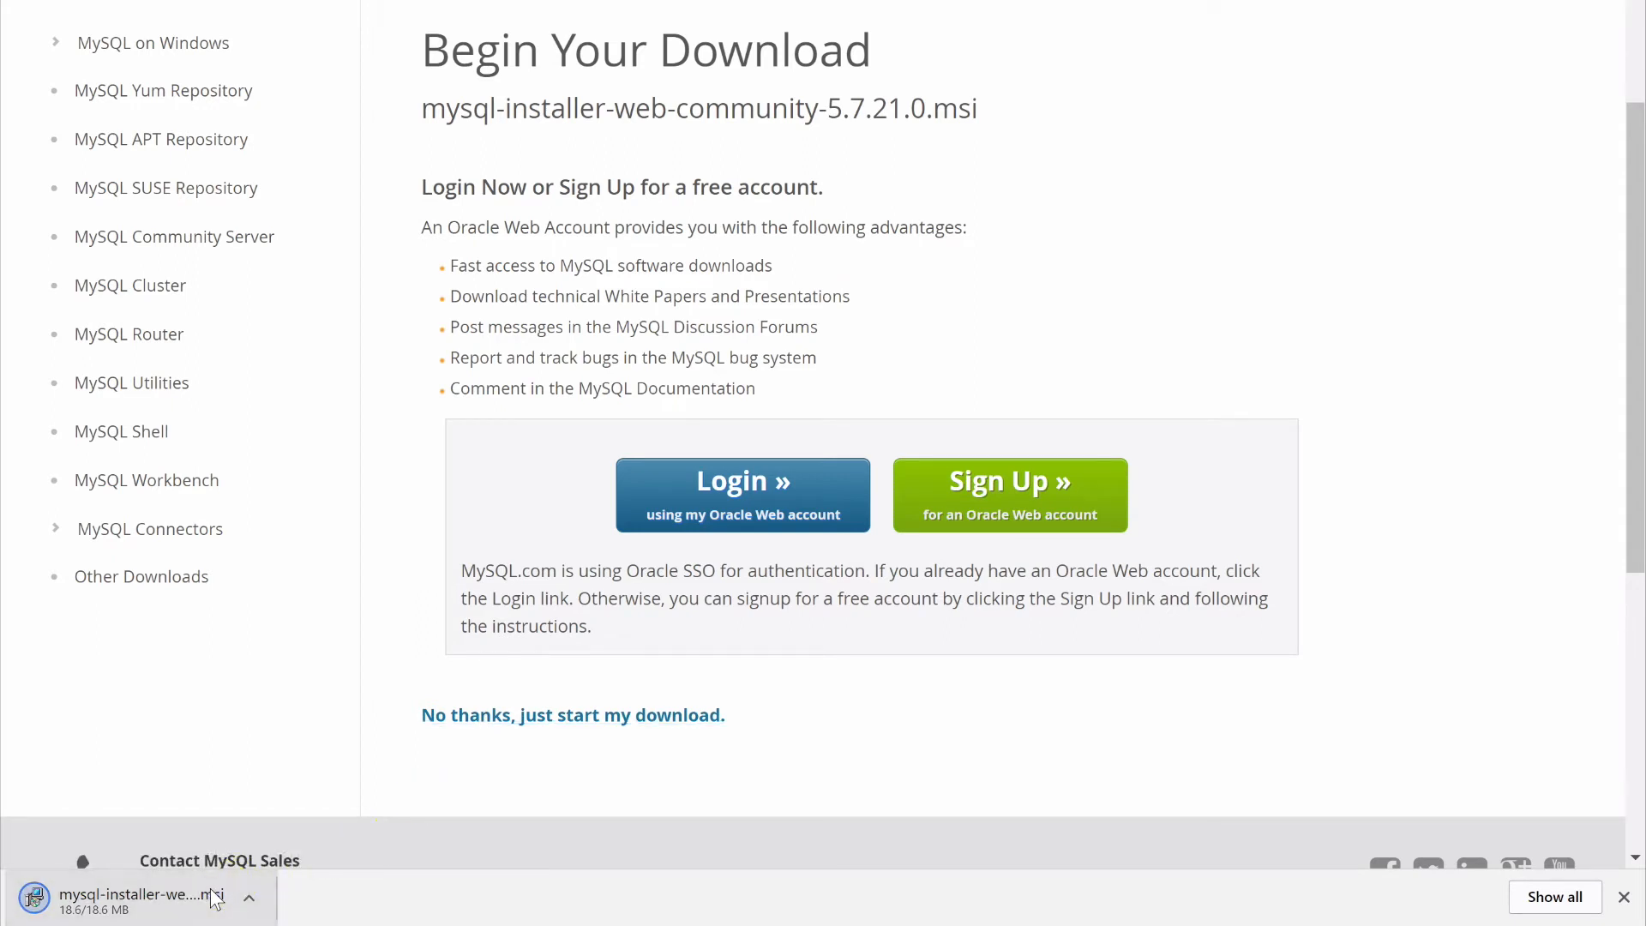
# Run the downloaded MySQL installer and choose the Custom setup type
pyautogui.click(187, 907)
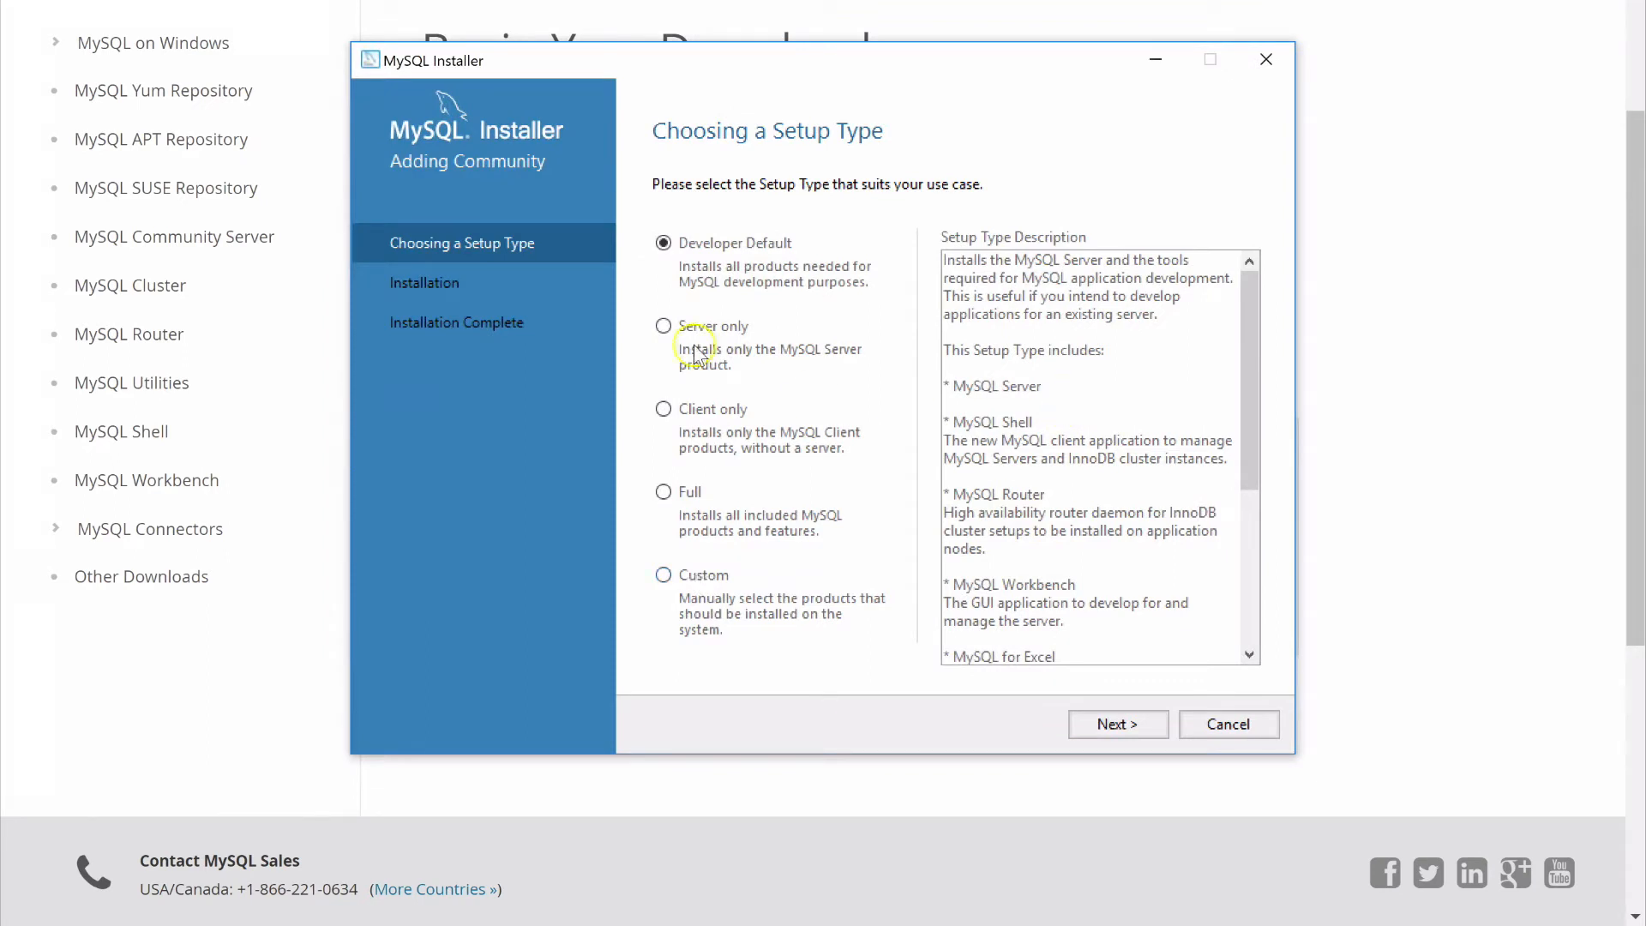
pyautogui.click(657, 327)
pyautogui.click(665, 576)
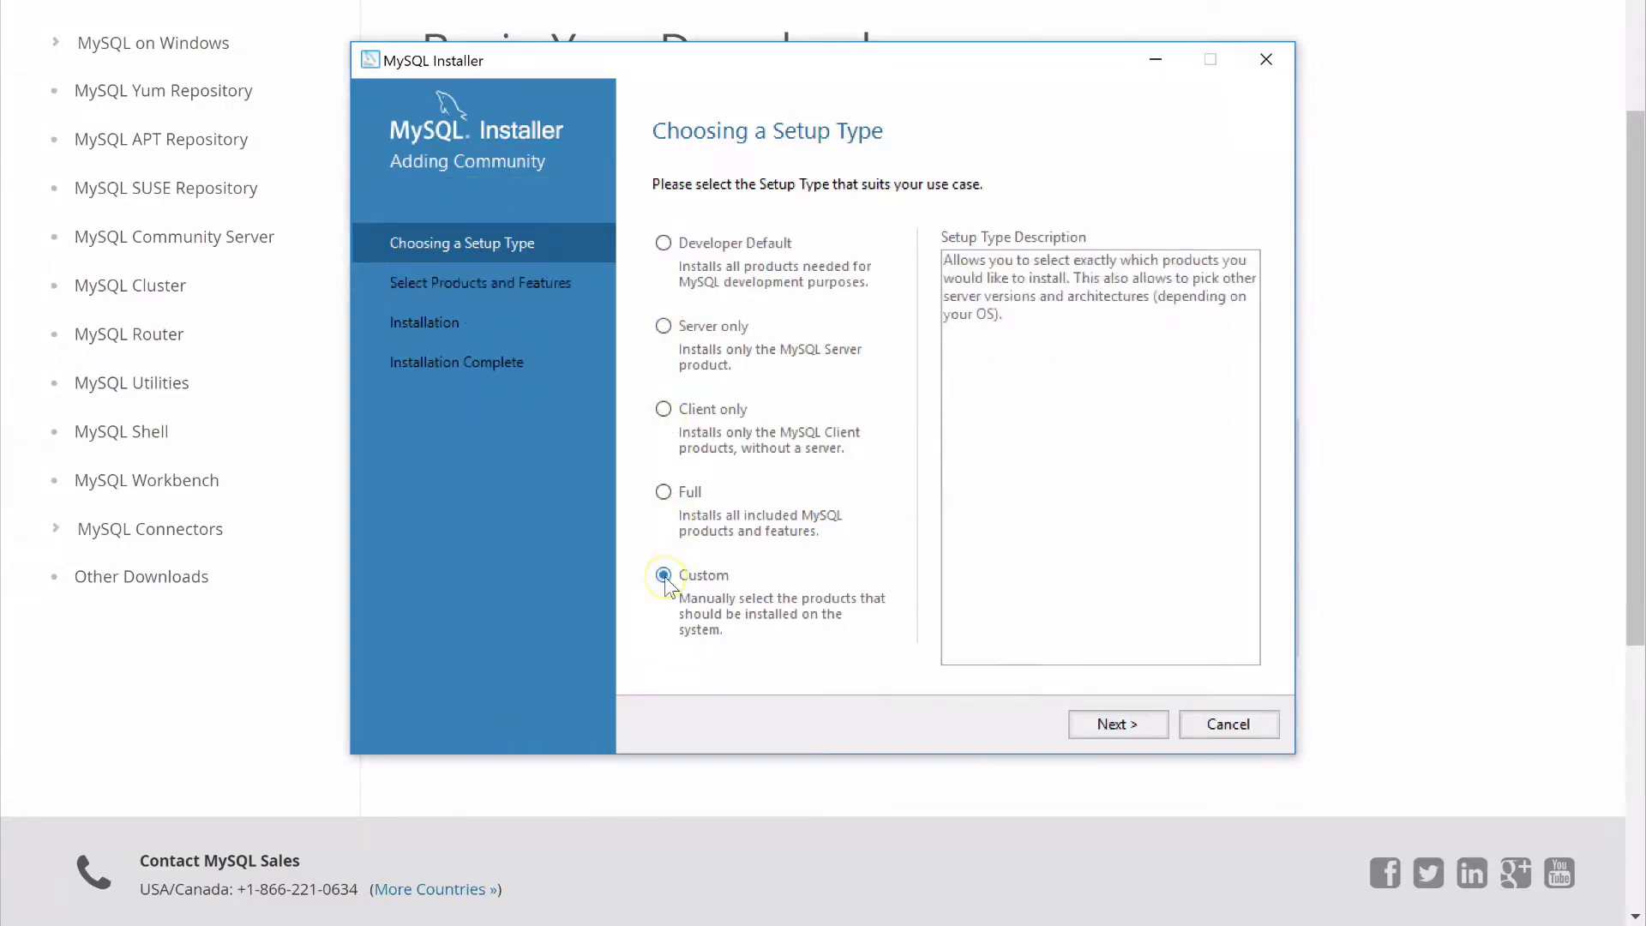
pyautogui.click(1131, 726)
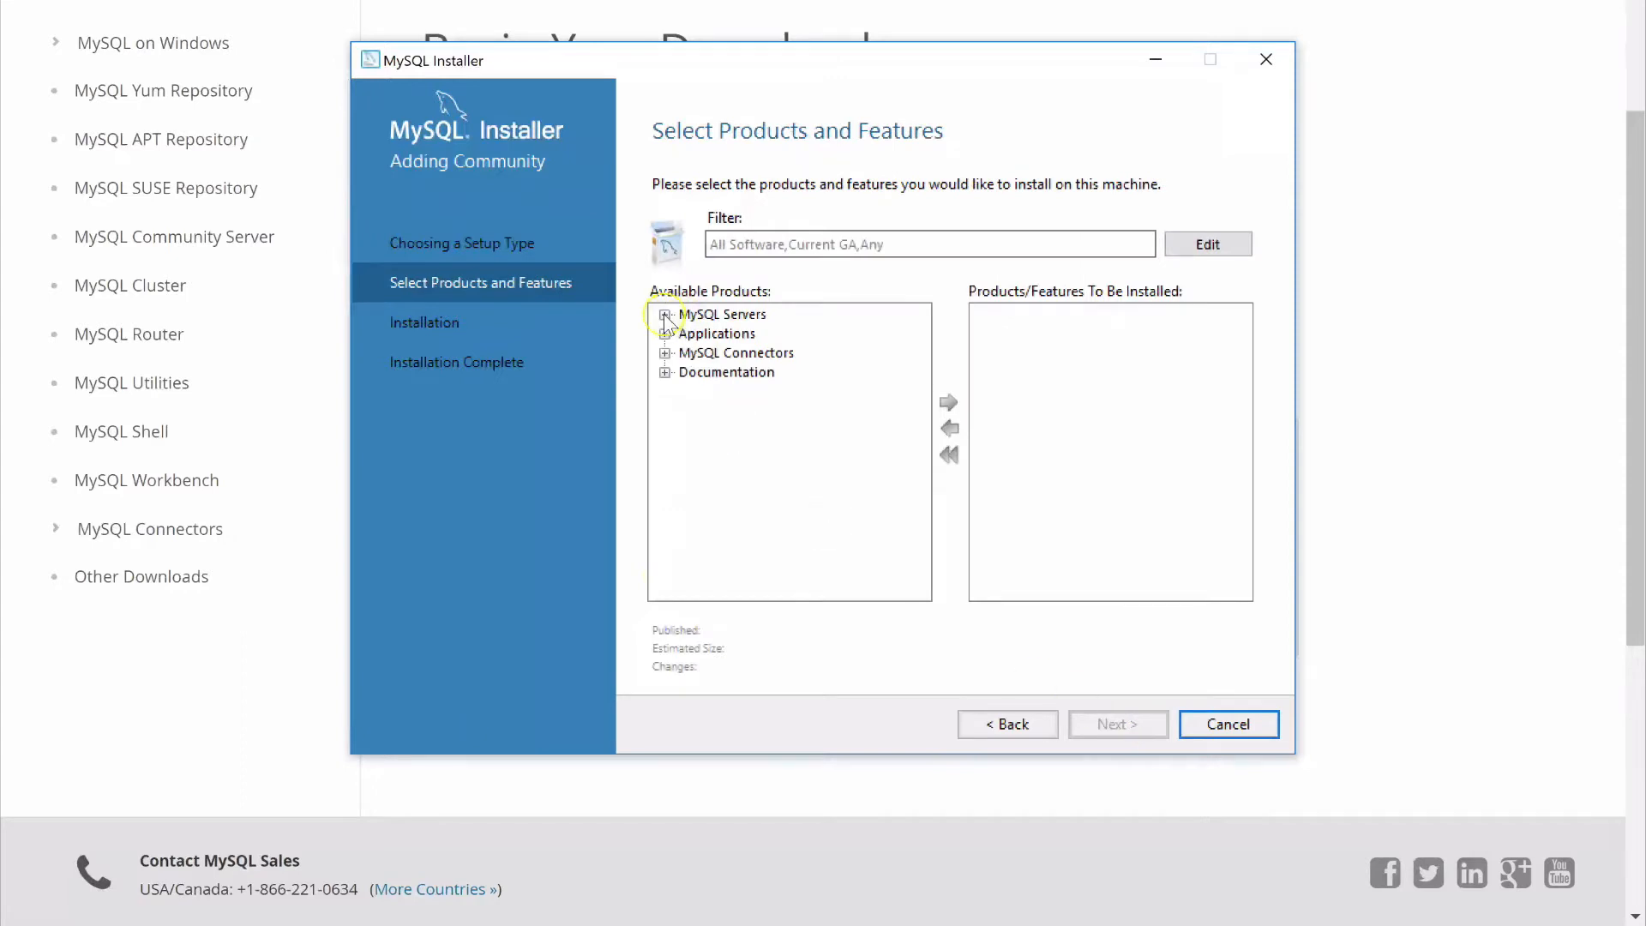
# Add MySQL Server 5.7.21 - X86 to the products to install
pyautogui.click(665, 316)
pyautogui.click(742, 333)
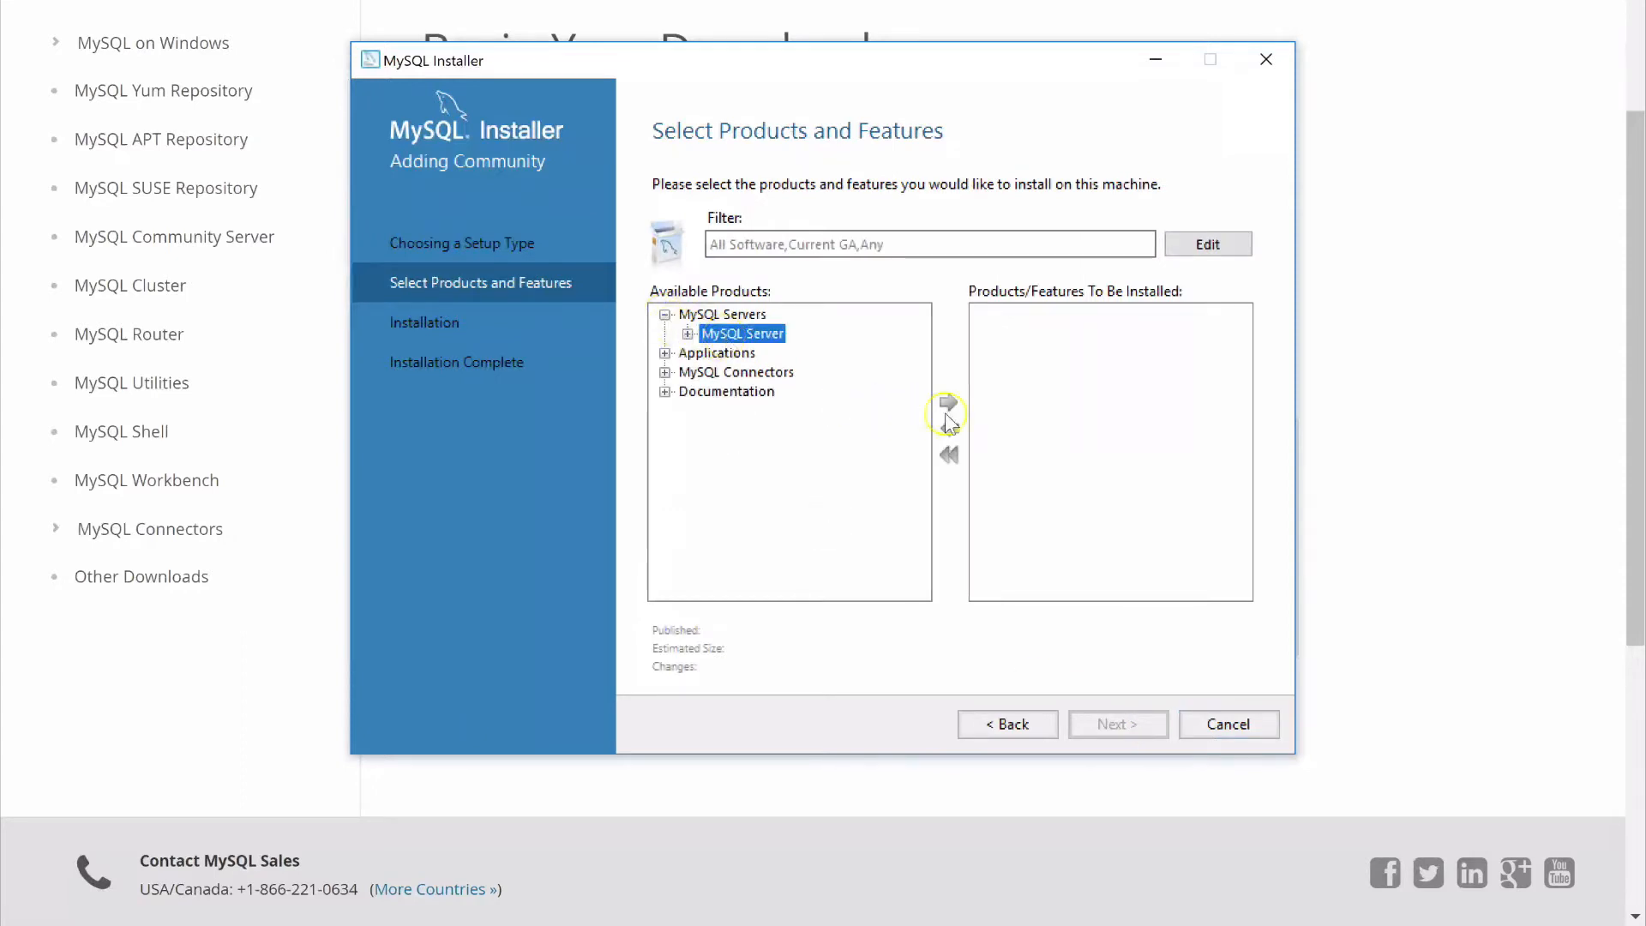
pyautogui.click(948, 406)
pyautogui.click(688, 333)
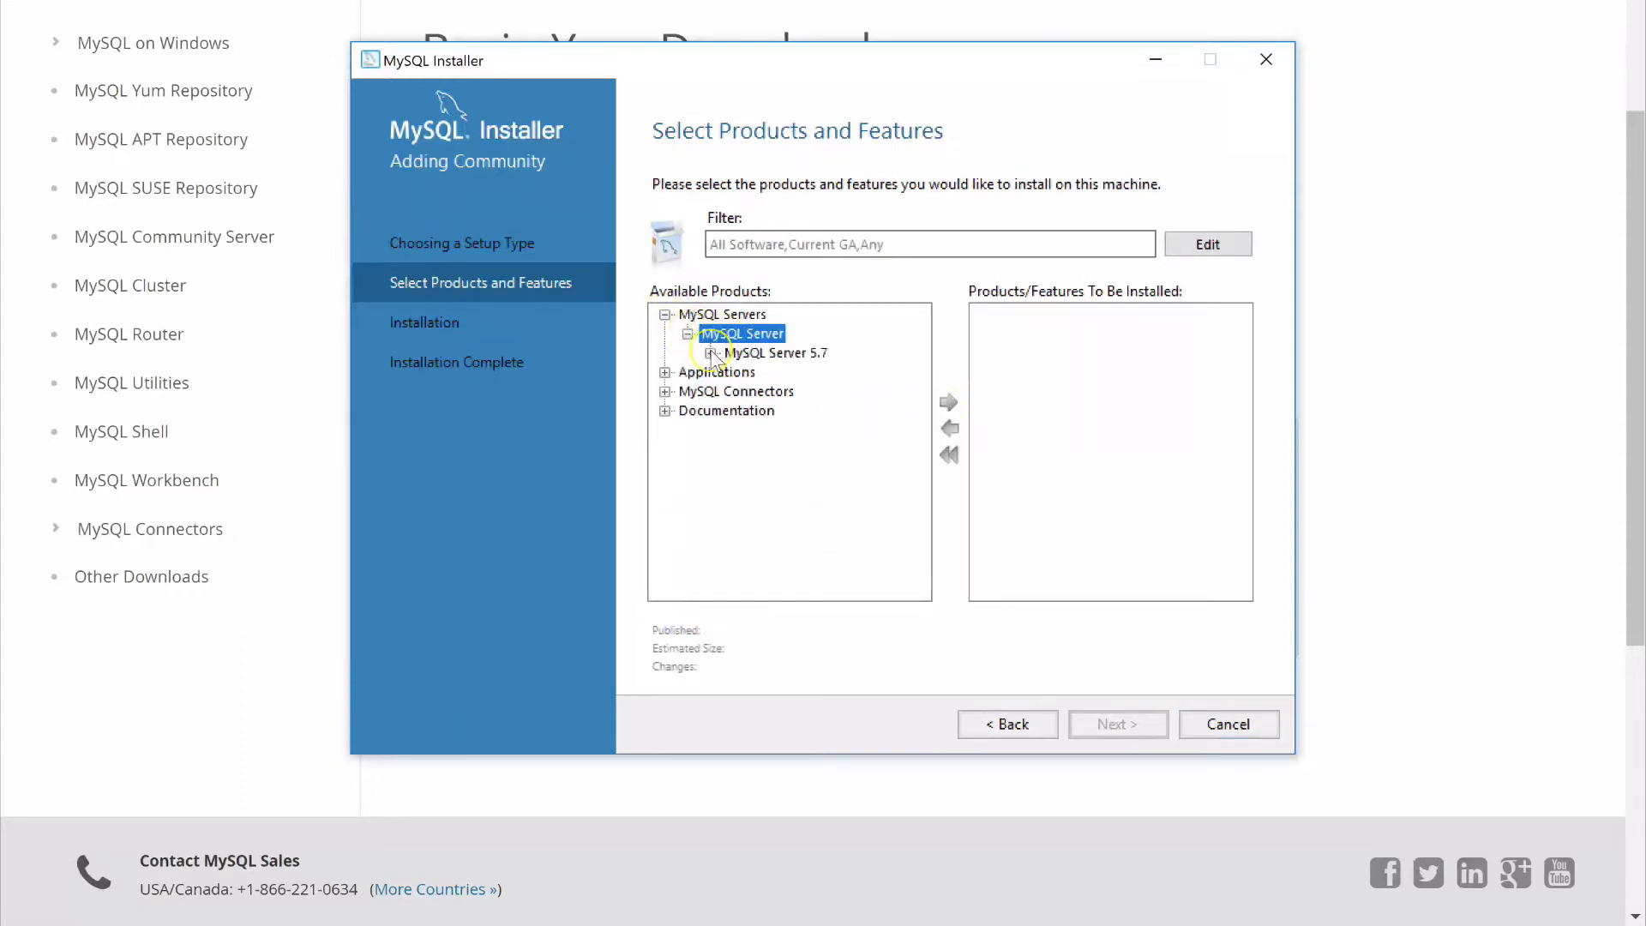
pyautogui.click(711, 353)
pyautogui.click(790, 372)
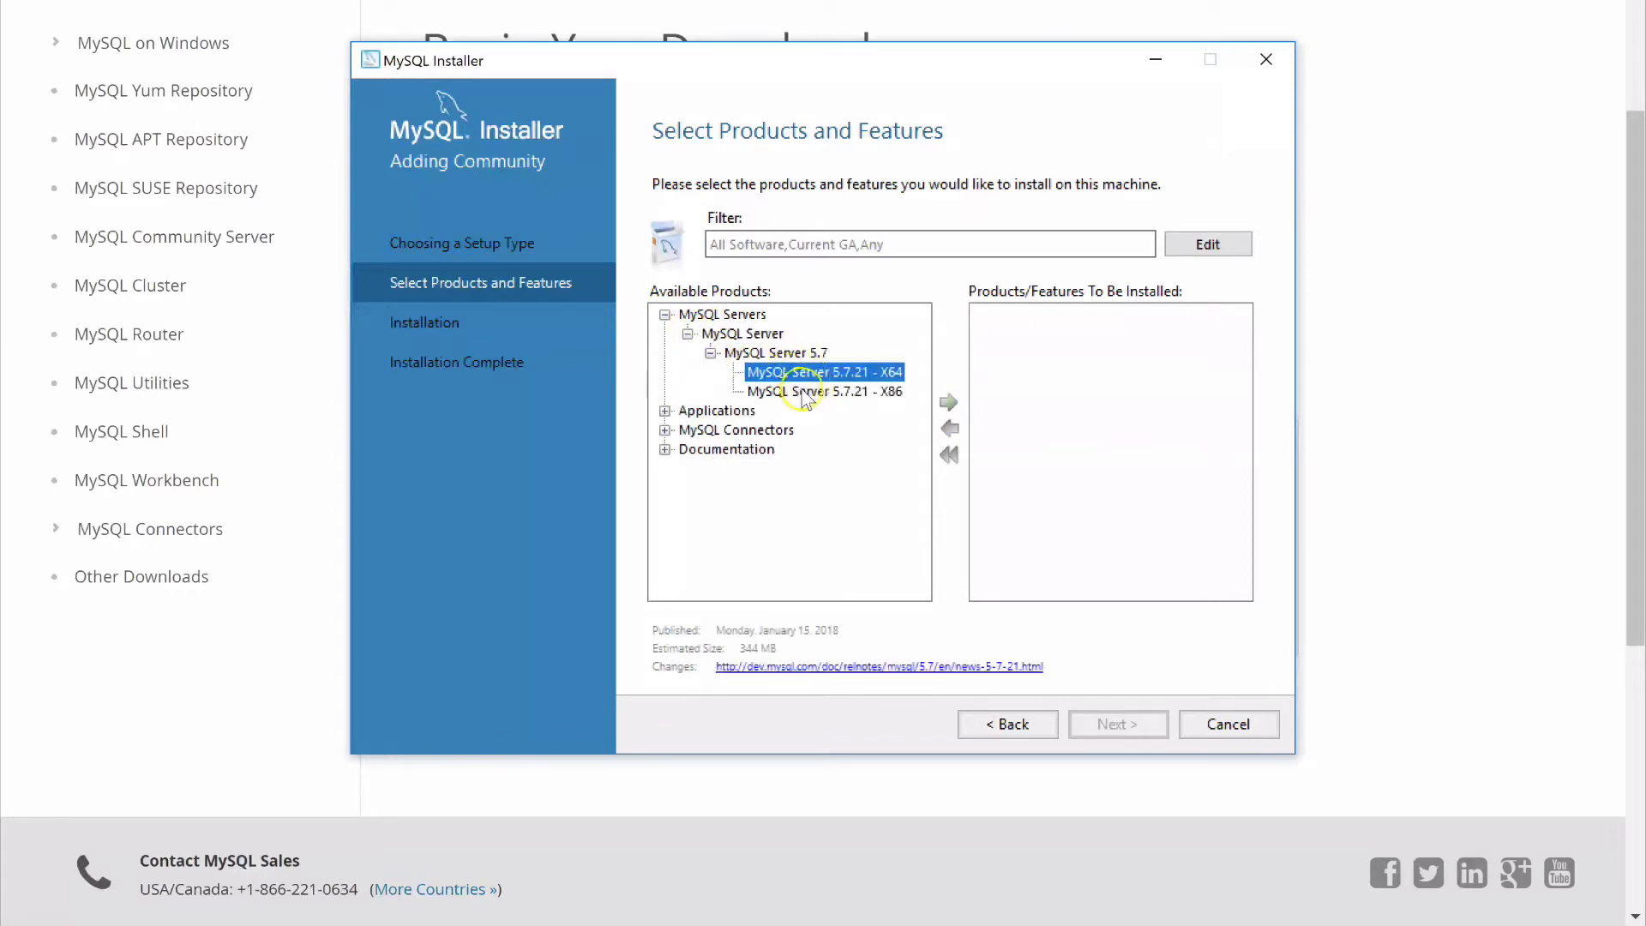
pyautogui.click(806, 393)
pyautogui.click(948, 403)
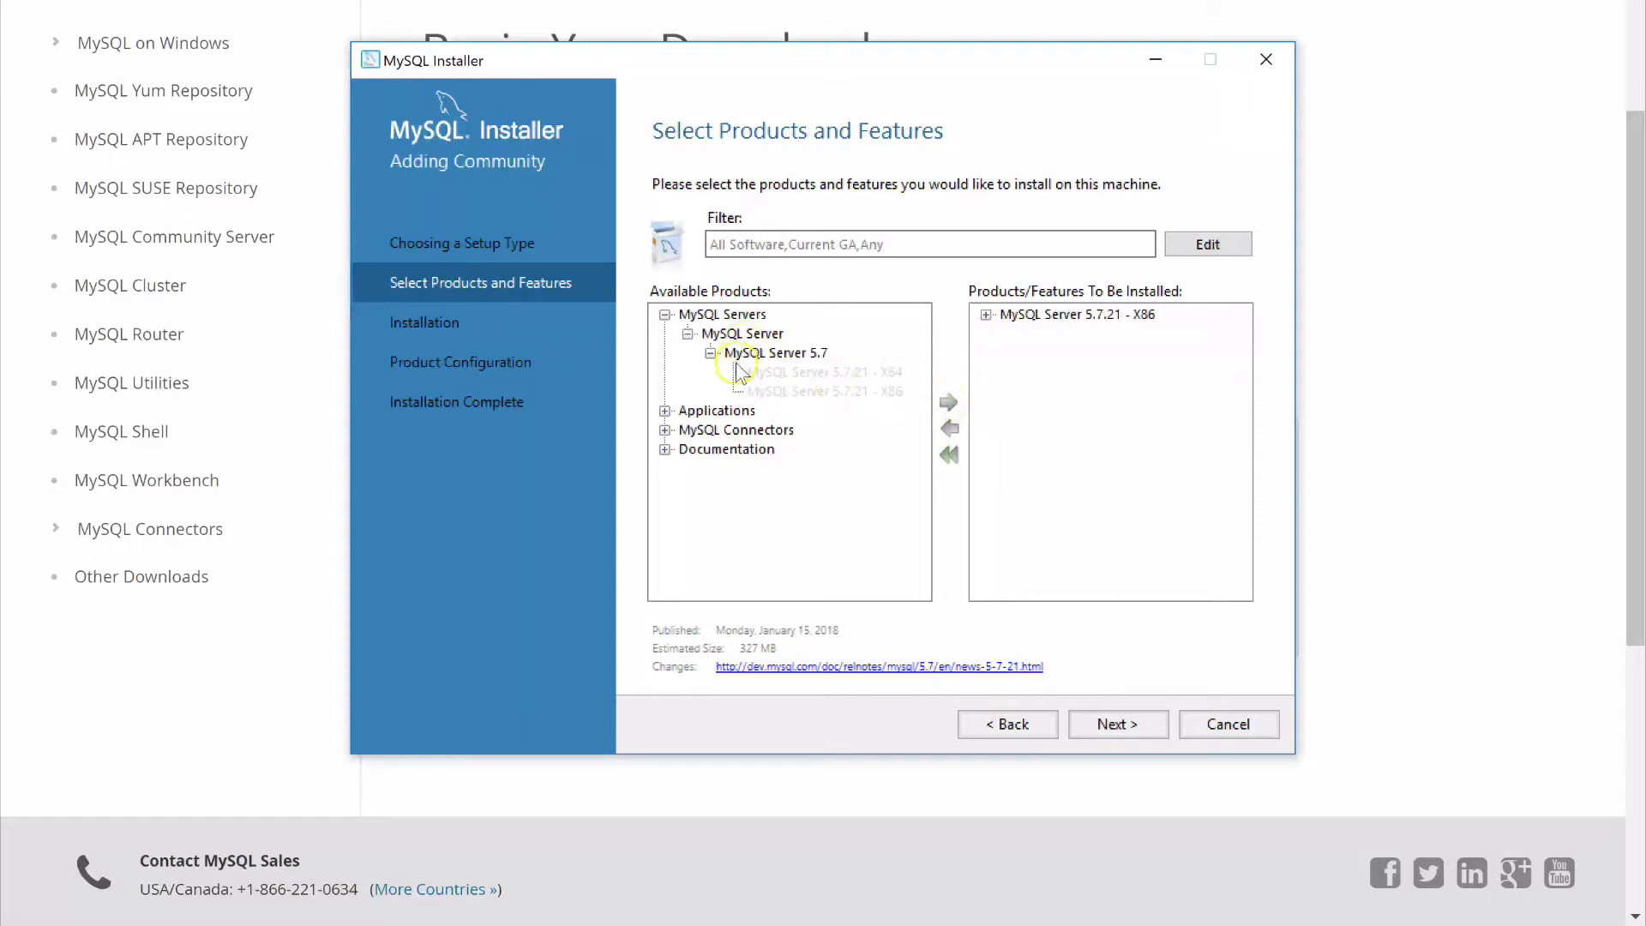
# Add MySQL Workbench 6.3.10 from the Applications group to the products to install
pyautogui.click(665, 412)
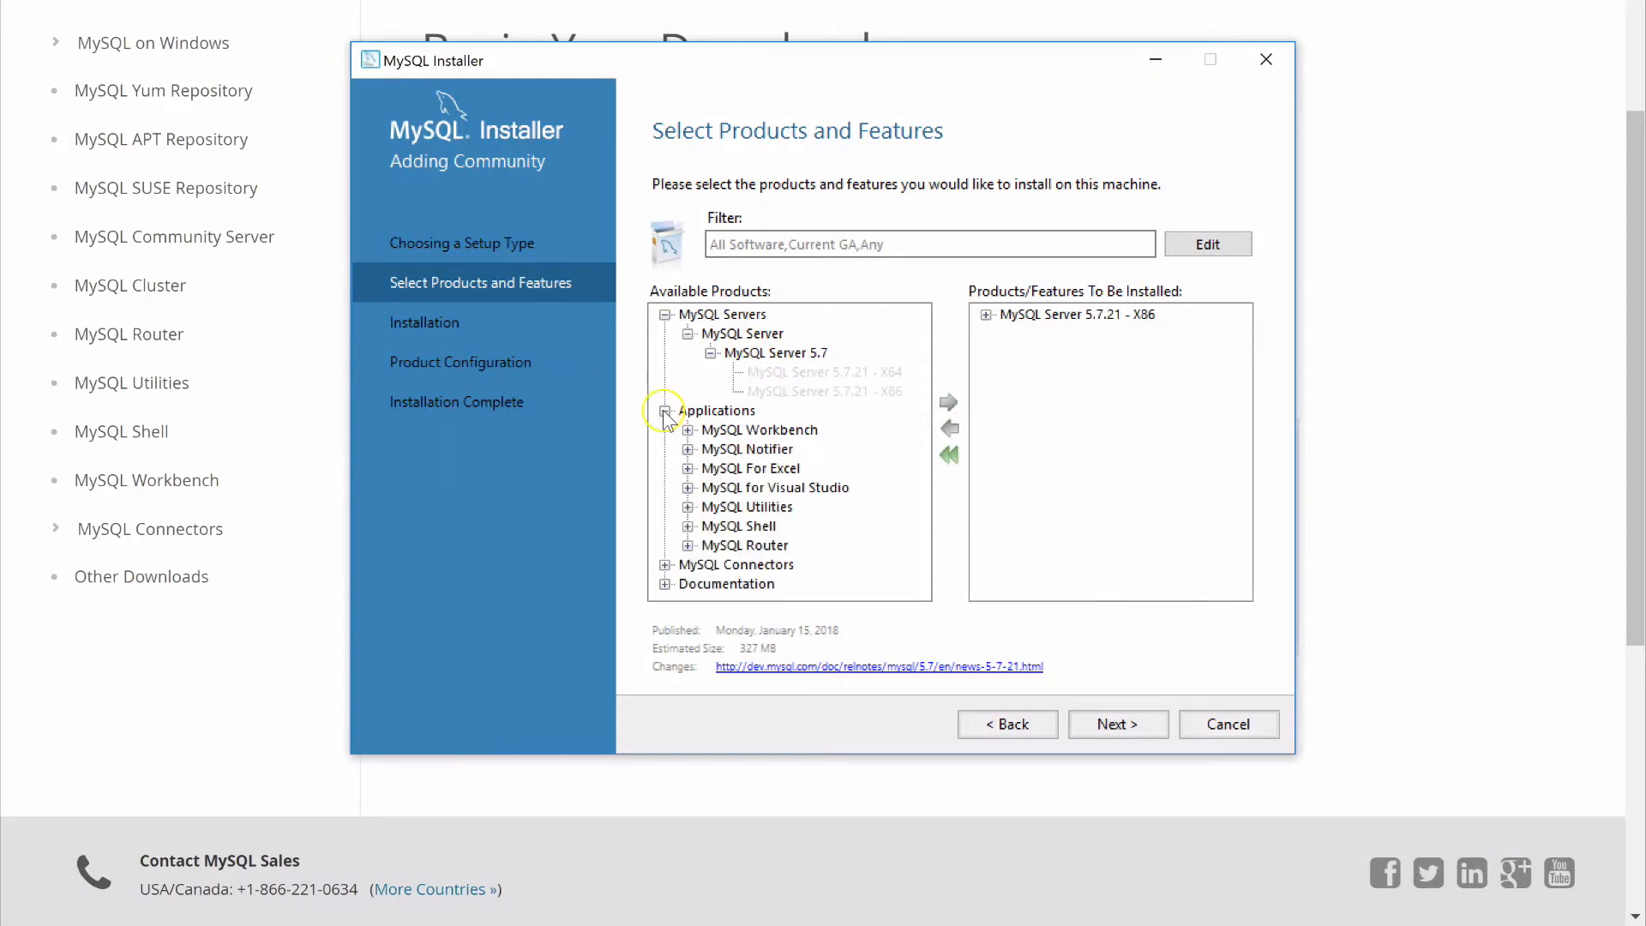
pyautogui.click(715, 432)
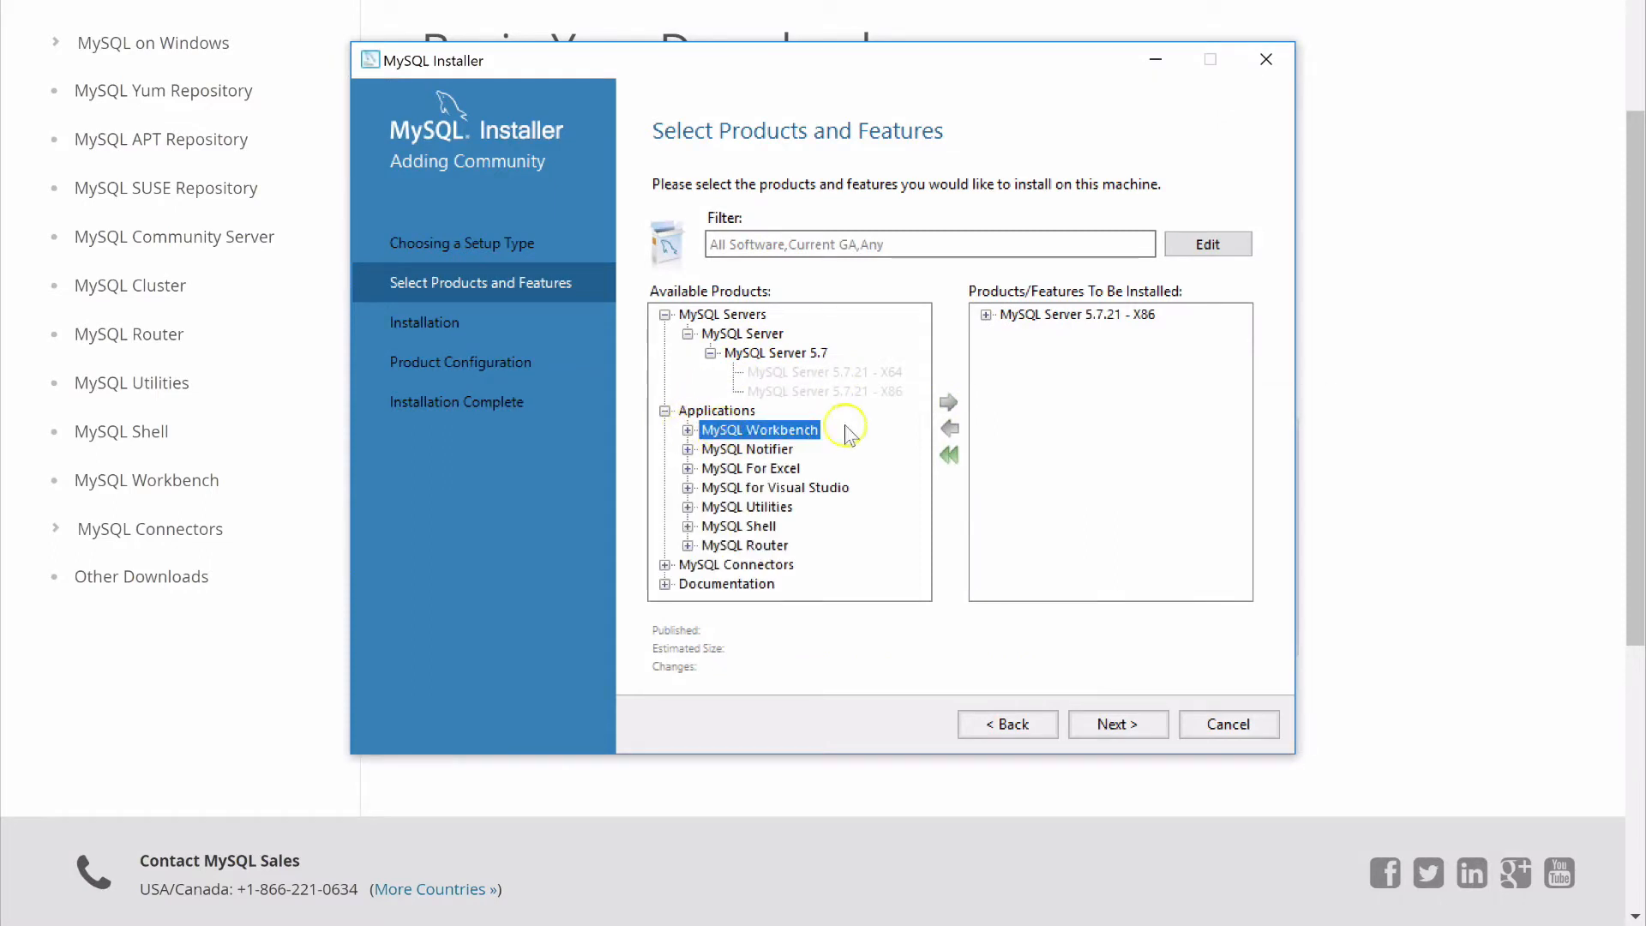
pyautogui.click(688, 431)
pyautogui.click(711, 449)
pyautogui.click(755, 468)
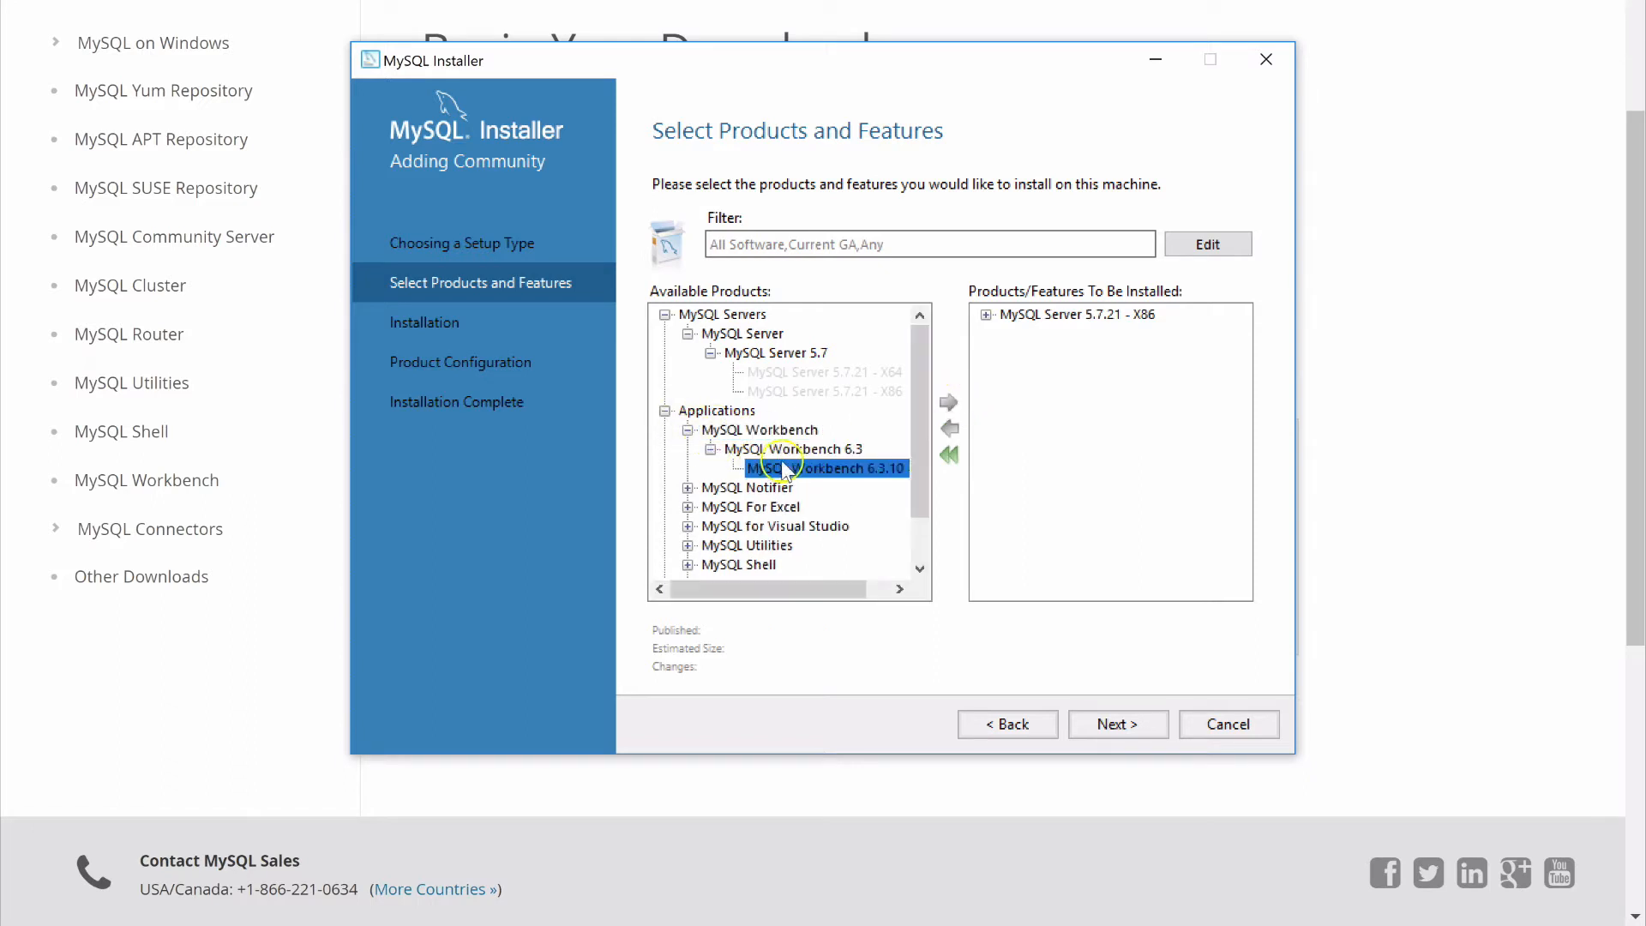
pyautogui.click(947, 403)
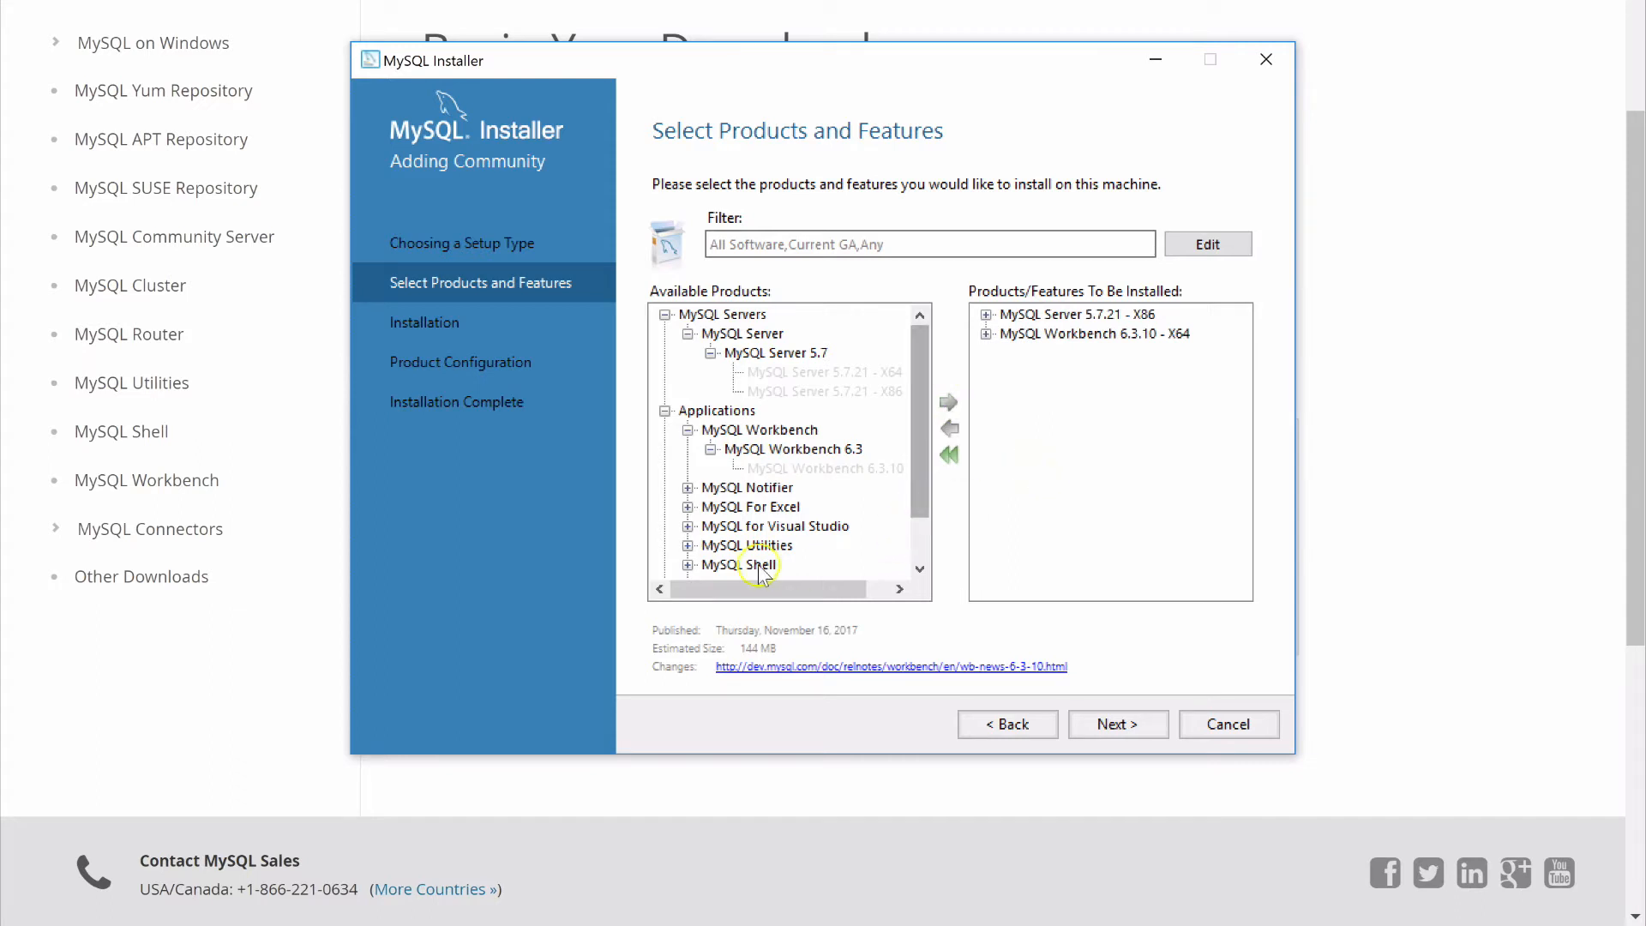
# Add MySQL Shell 1.0.11 - X64 to the products to install
pyautogui.click(687, 565)
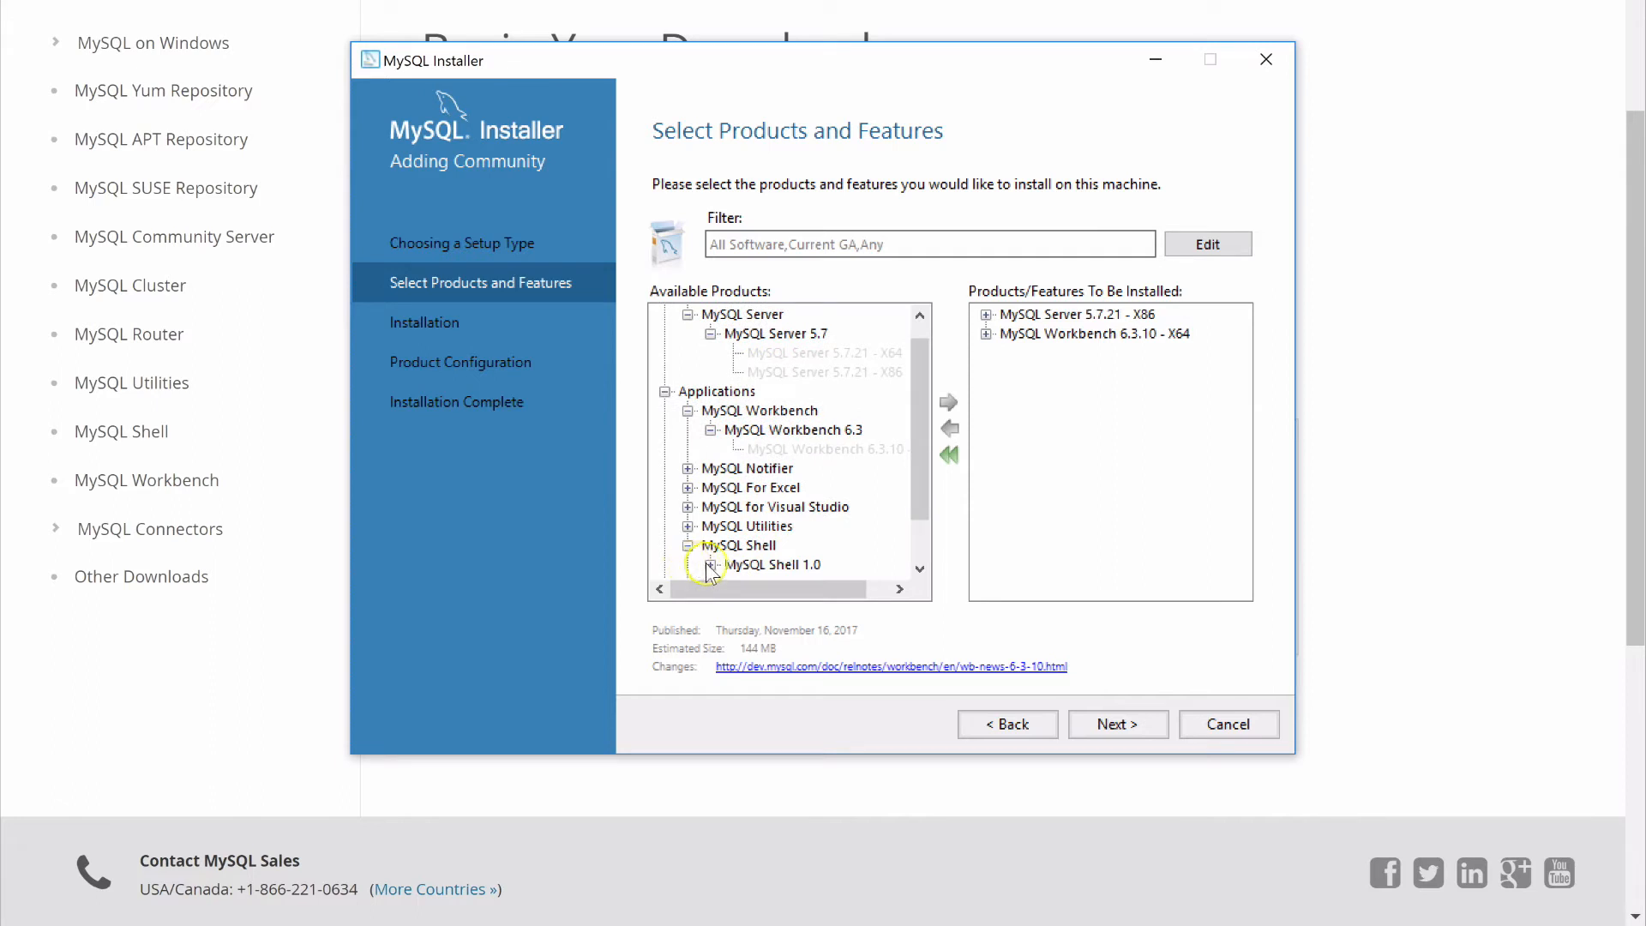
pyautogui.click(711, 566)
pyautogui.click(784, 525)
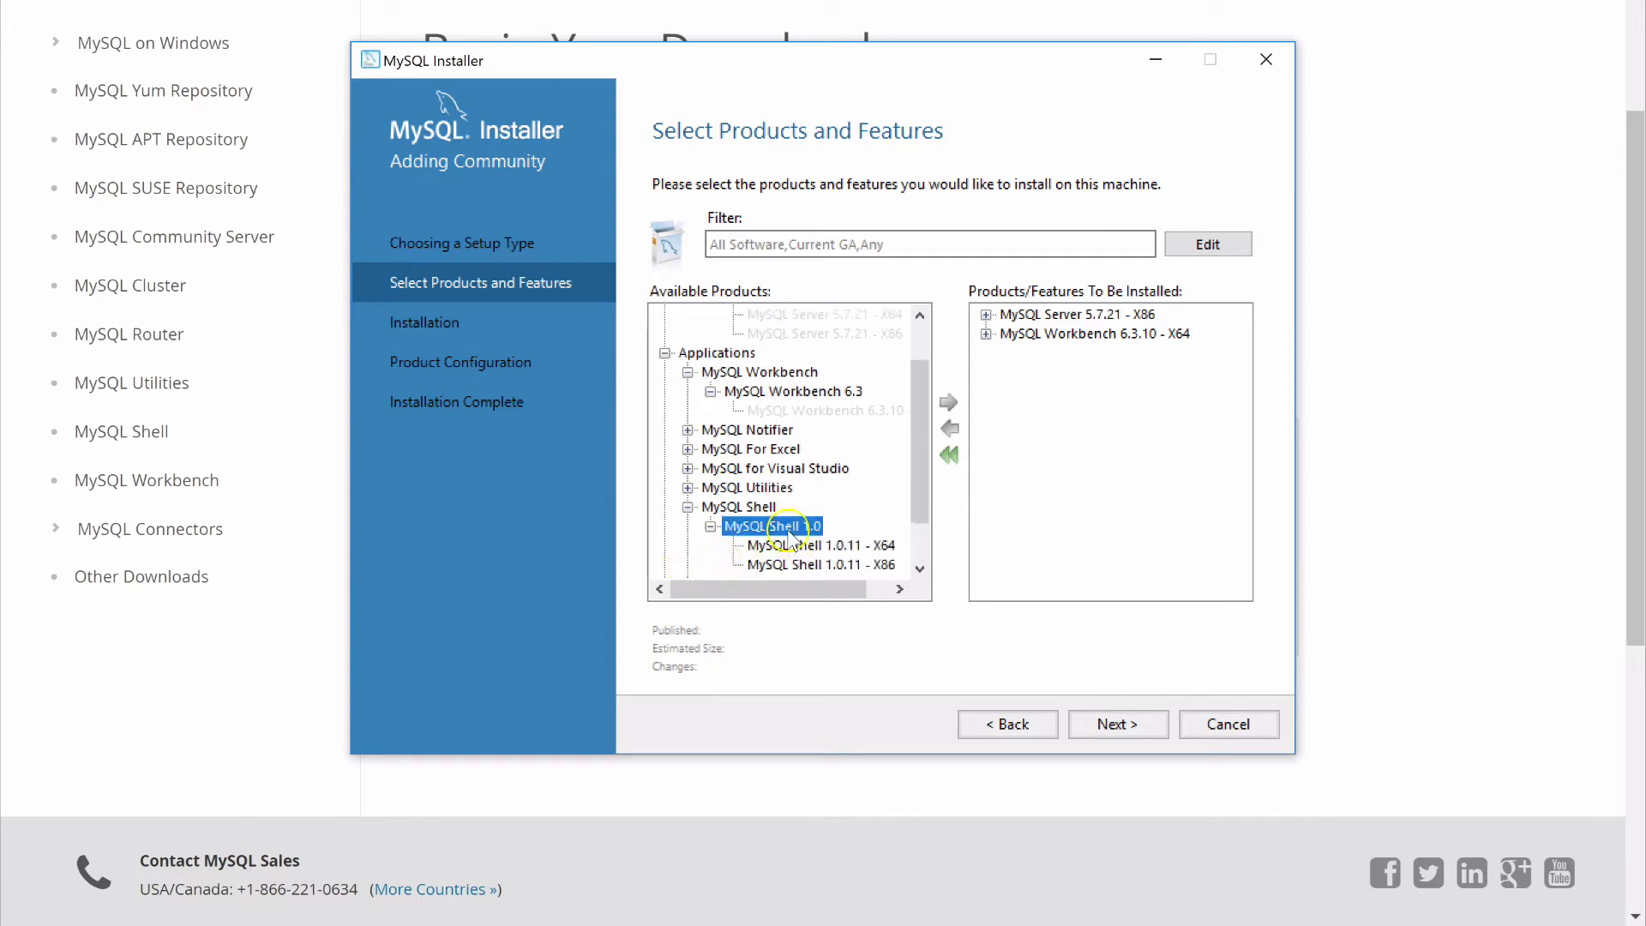
pyautogui.click(854, 545)
pyautogui.click(948, 403)
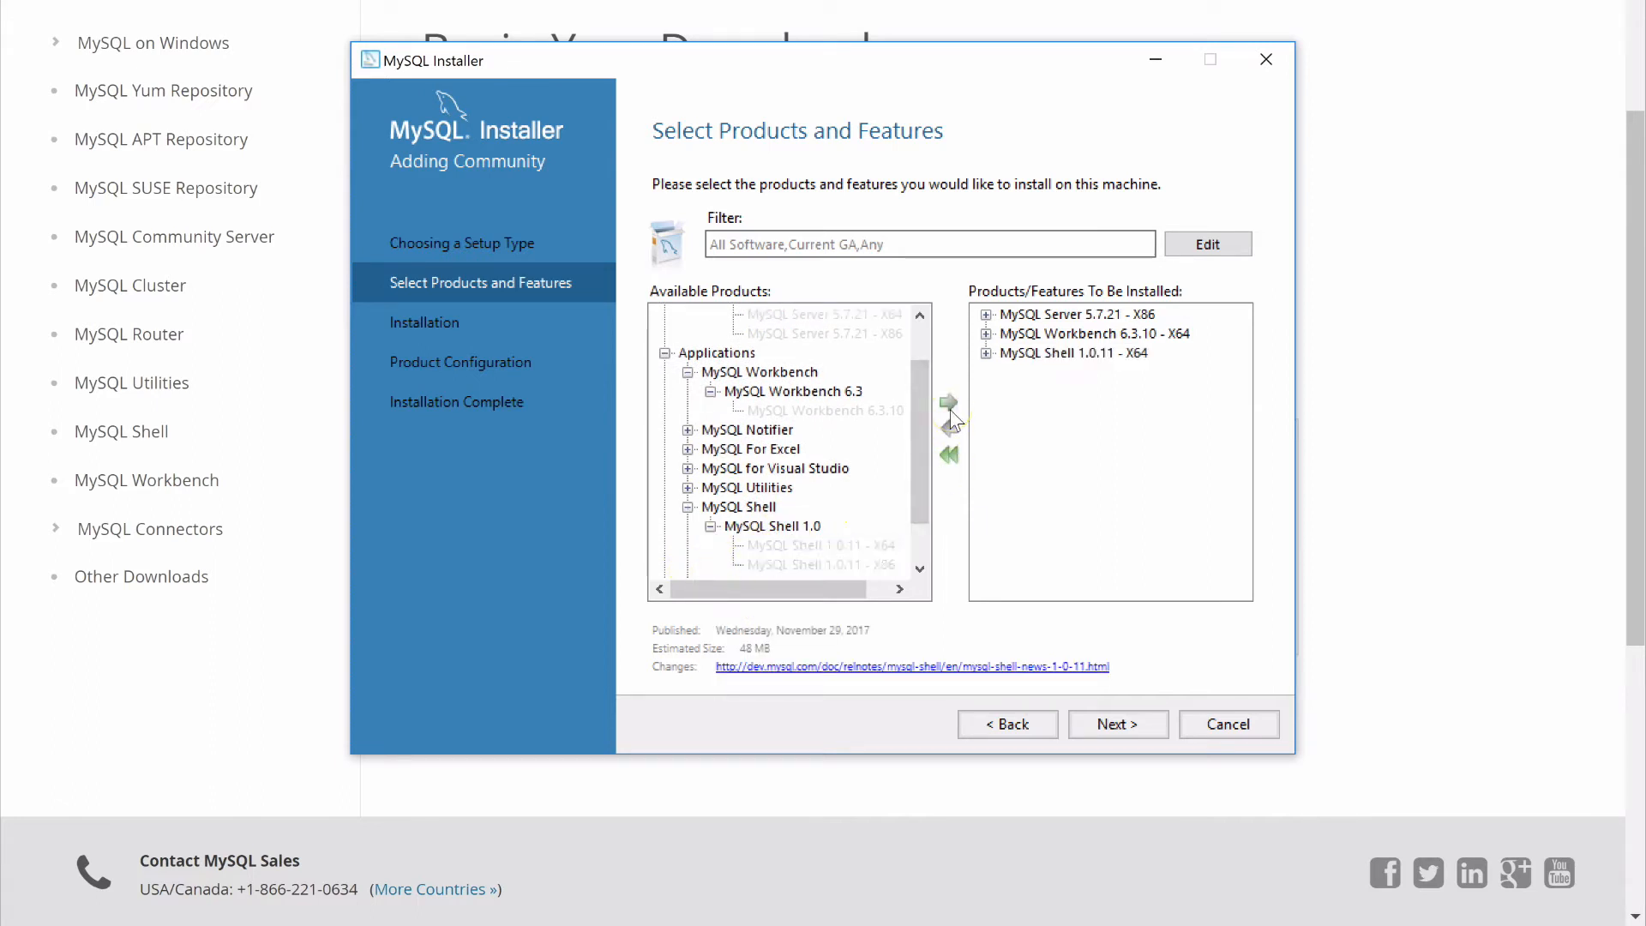
# Look at the MySQL Utilities 1.6 versions without adding any, and install the selected Server, Workbench and Shell products
pyautogui.click(687, 488)
pyautogui.click(711, 507)
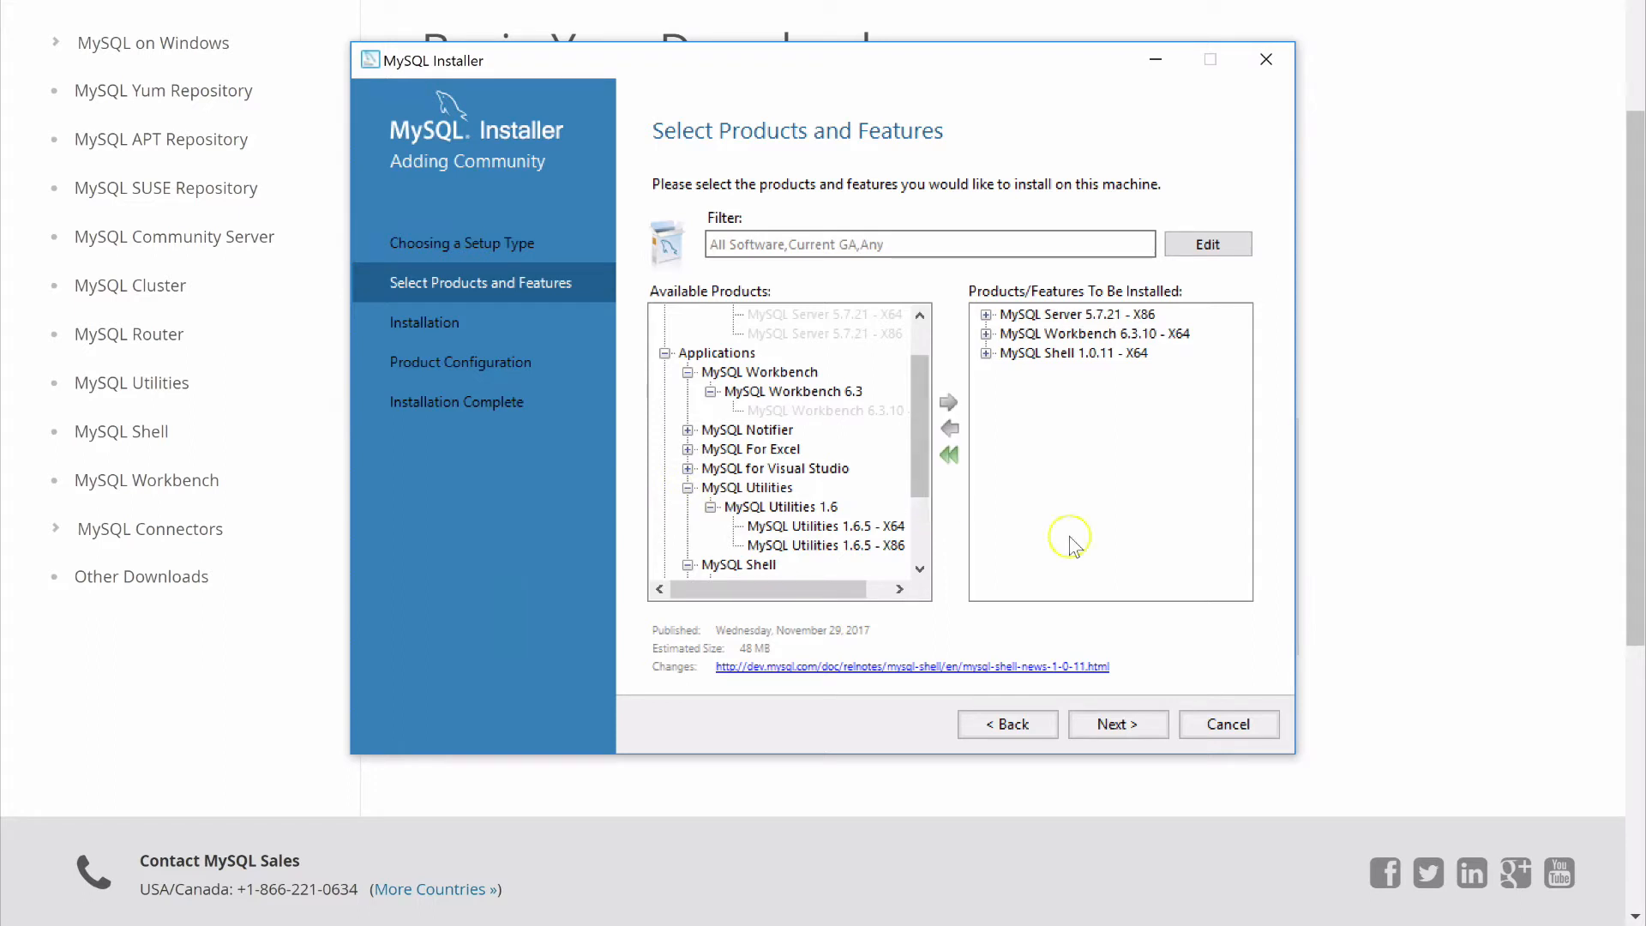
pyautogui.click(1112, 722)
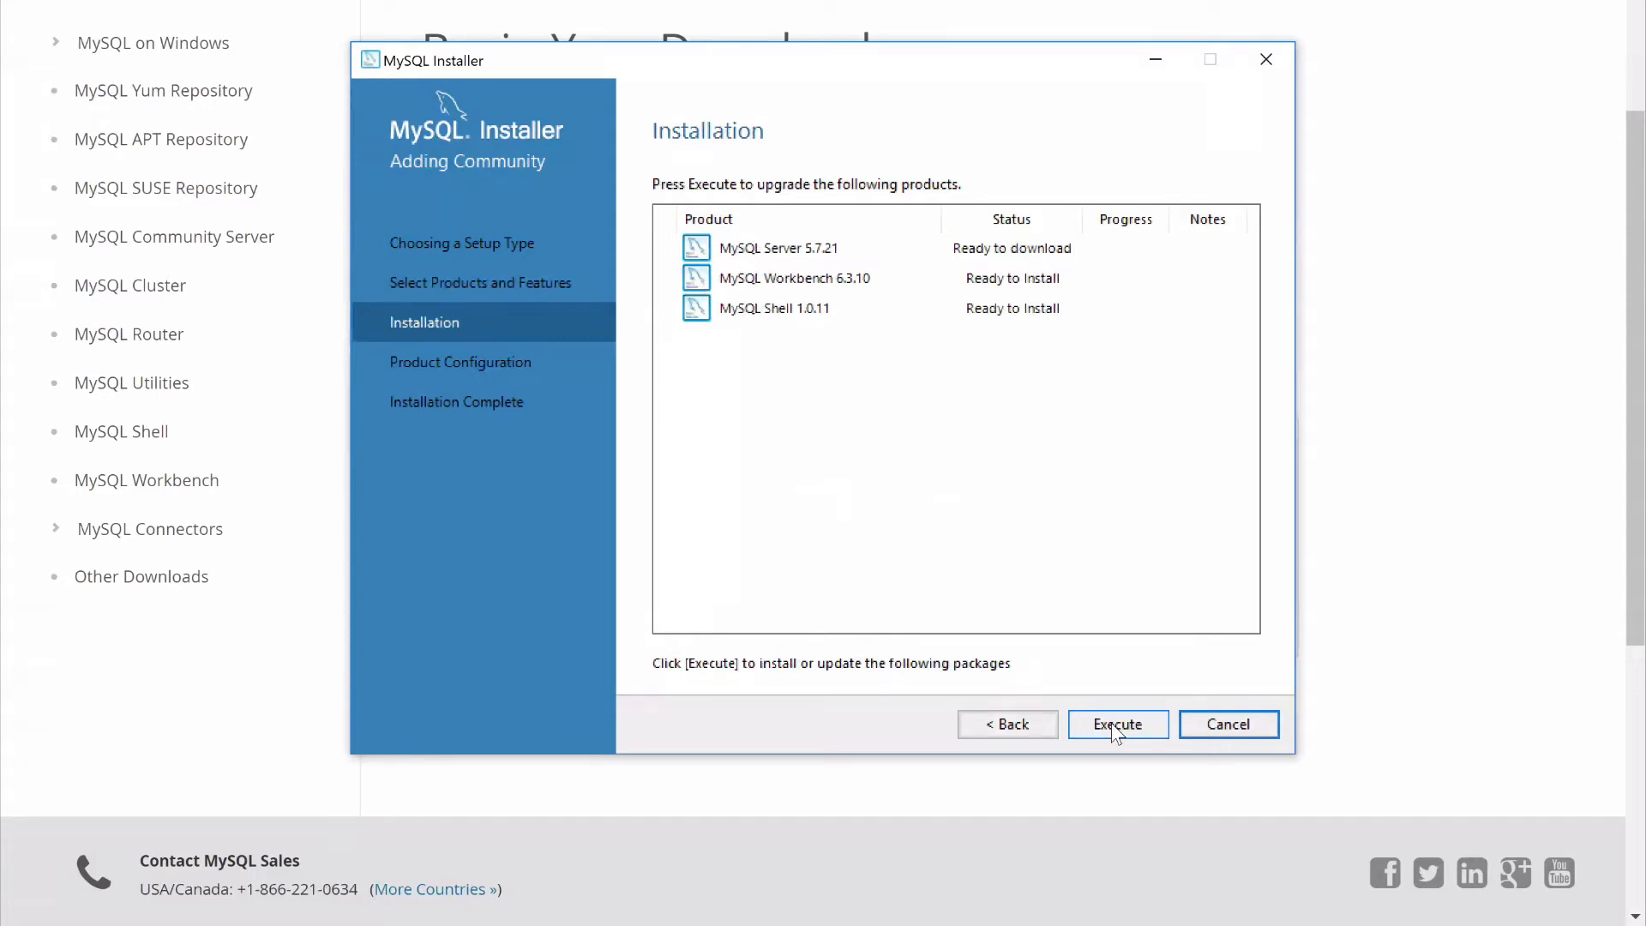
pyautogui.click(1112, 723)
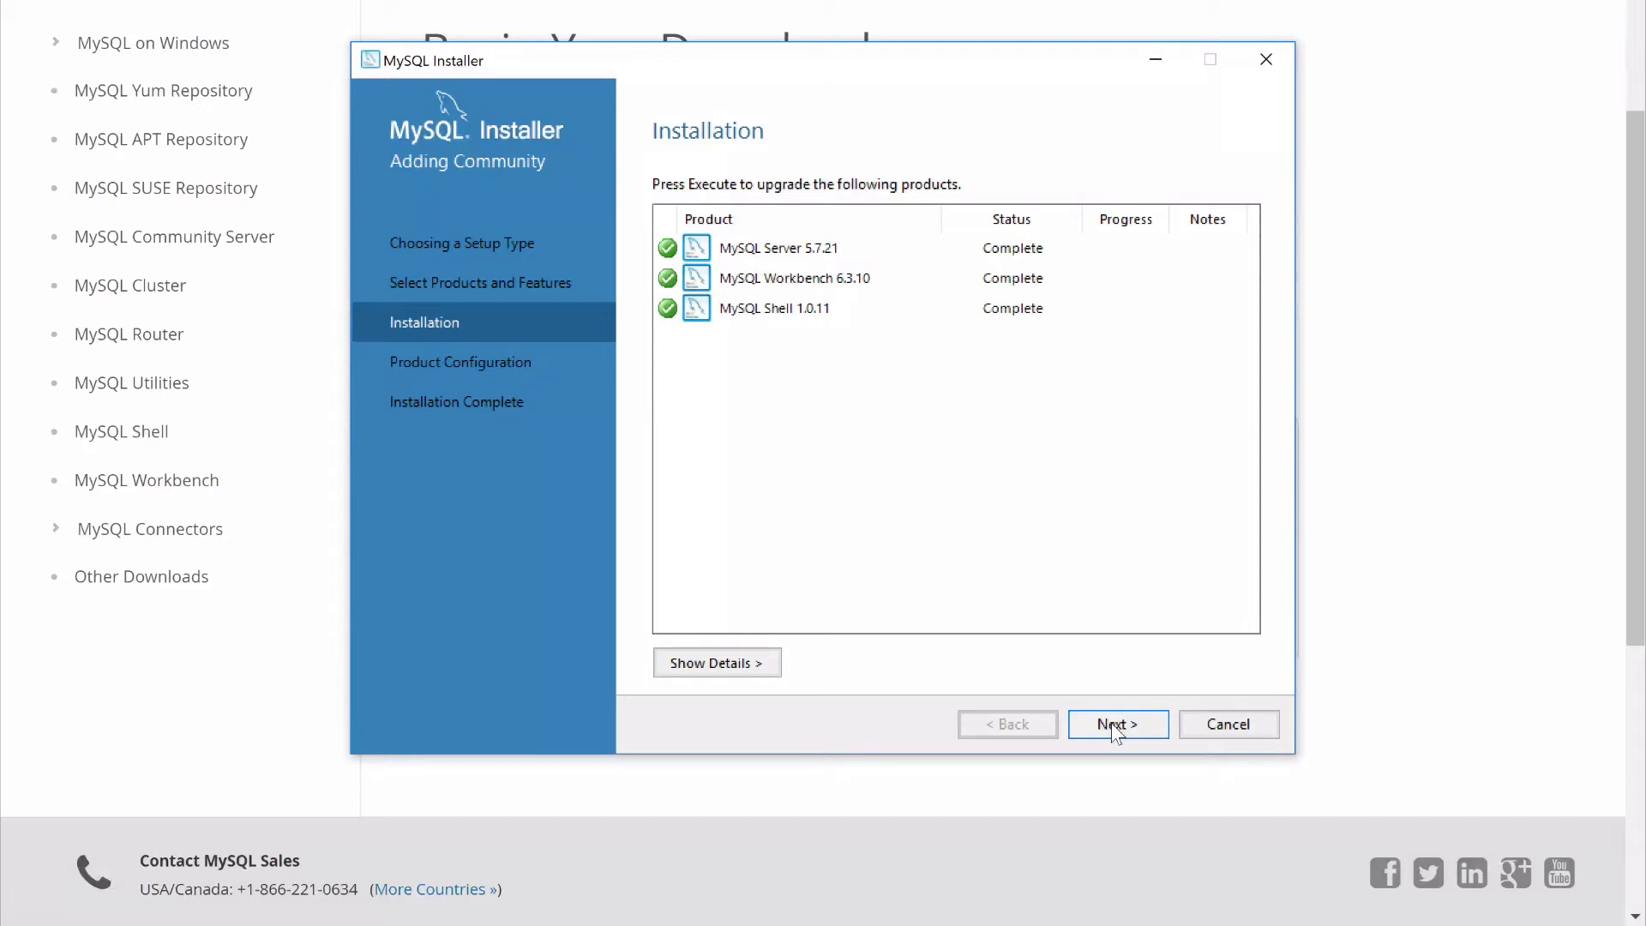
pyautogui.click(1112, 723)
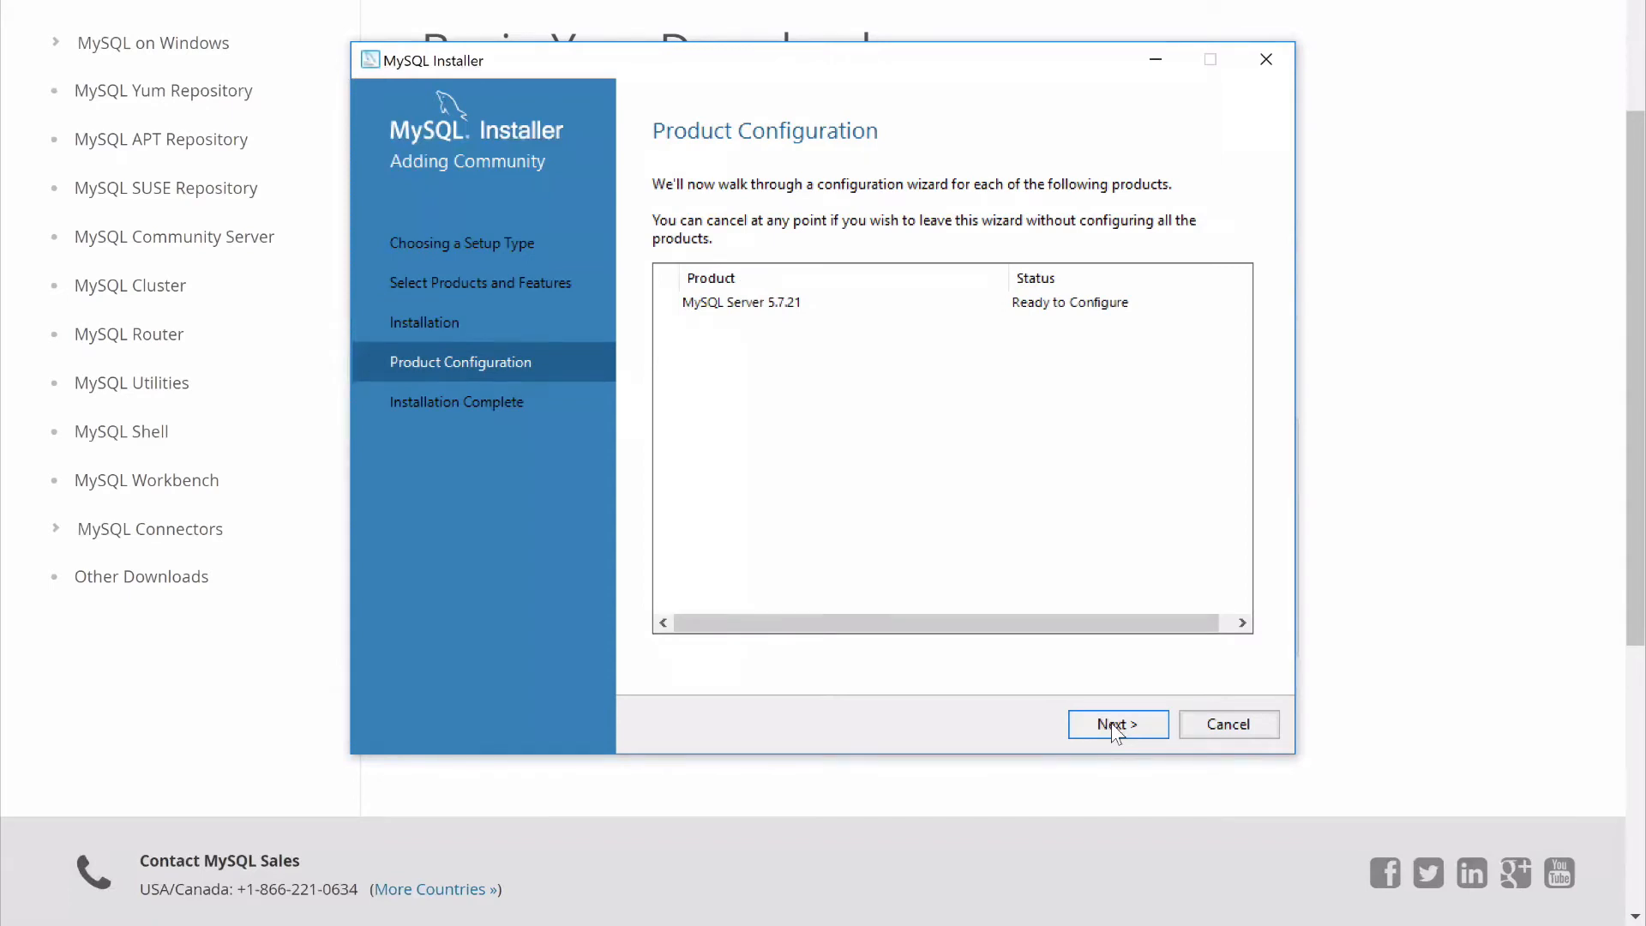
# Configure the server as Standalone MySQL Server with the Development Machine type, keeping TCP/IP on port 3306 with the firewall port open
pyautogui.click(1112, 723)
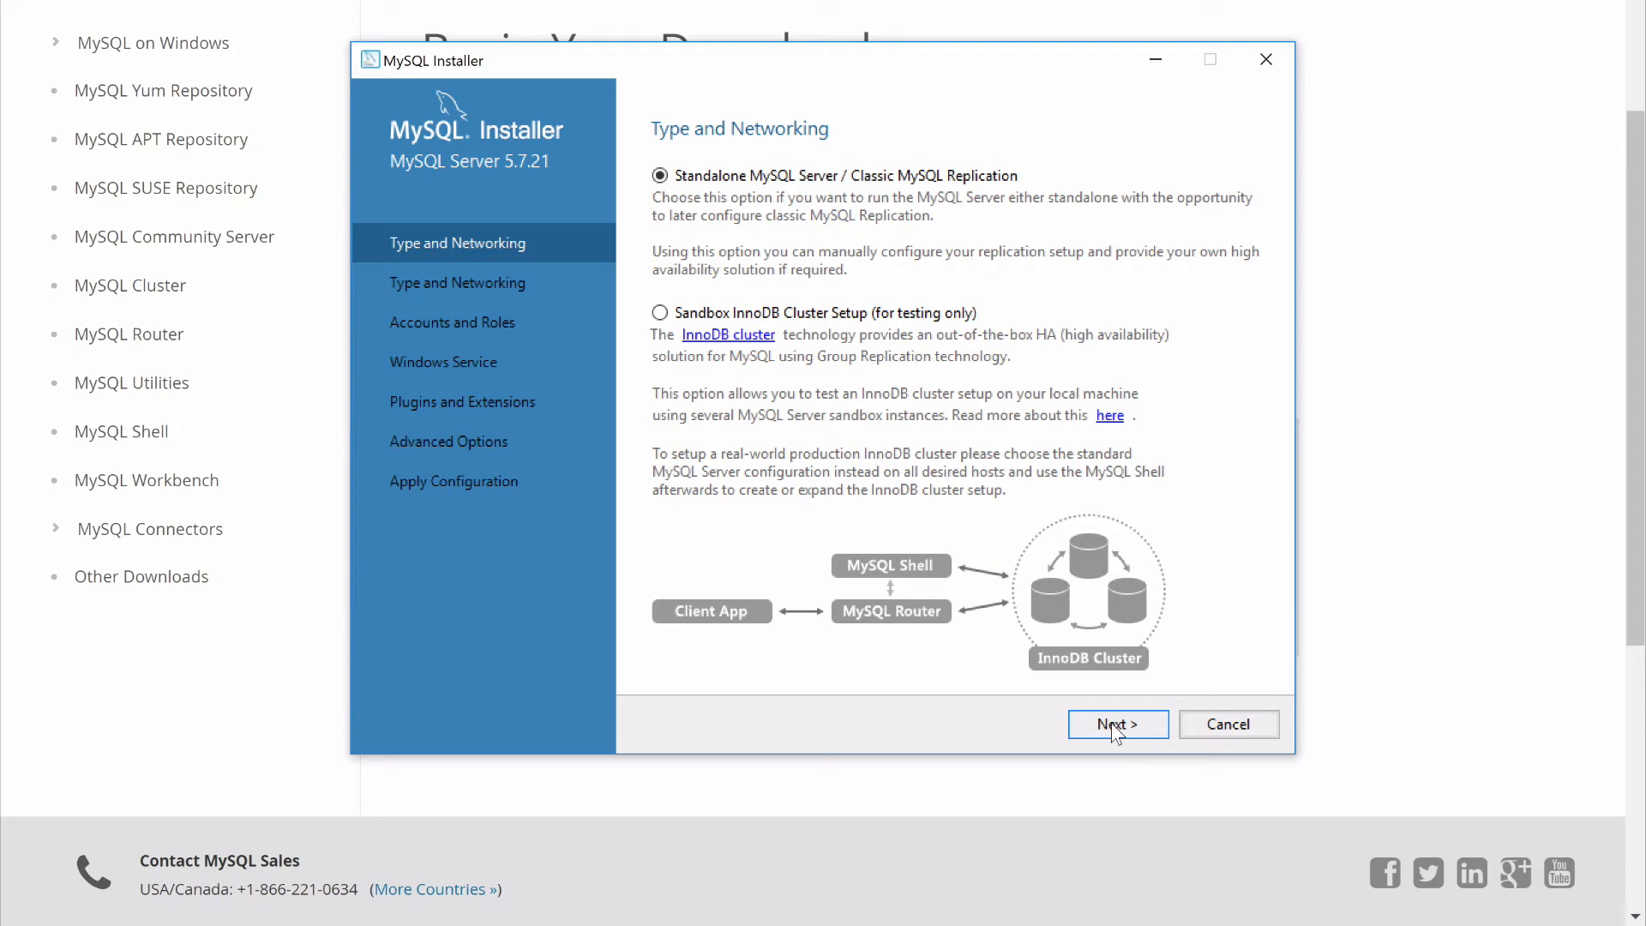
pyautogui.click(1111, 723)
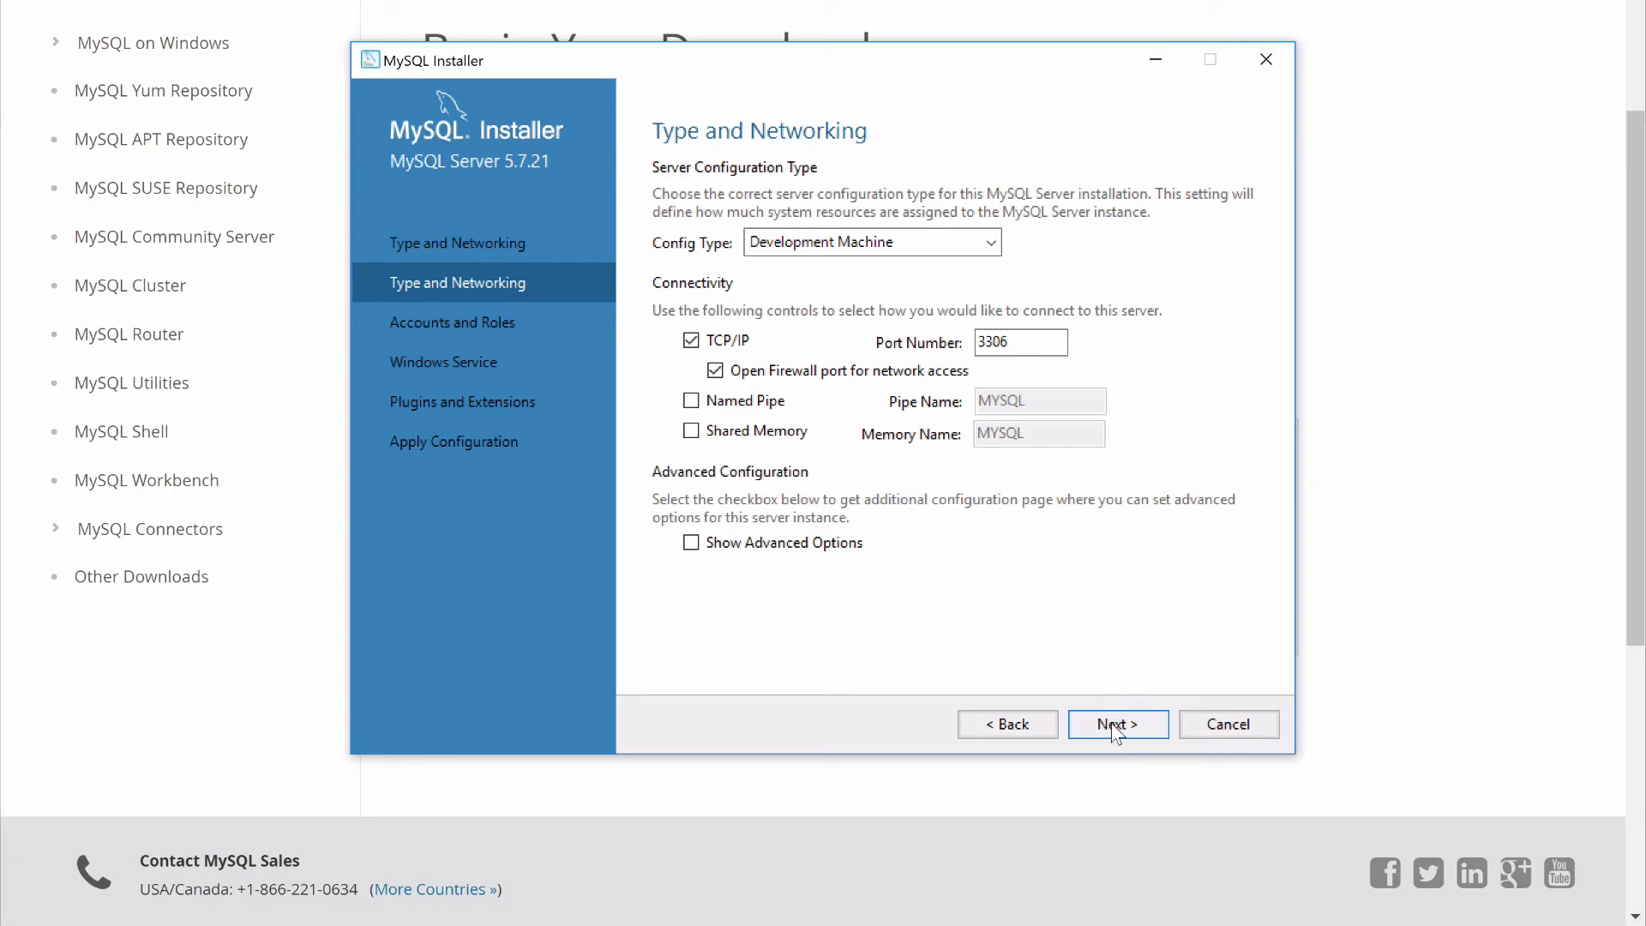
pyautogui.click(992, 242)
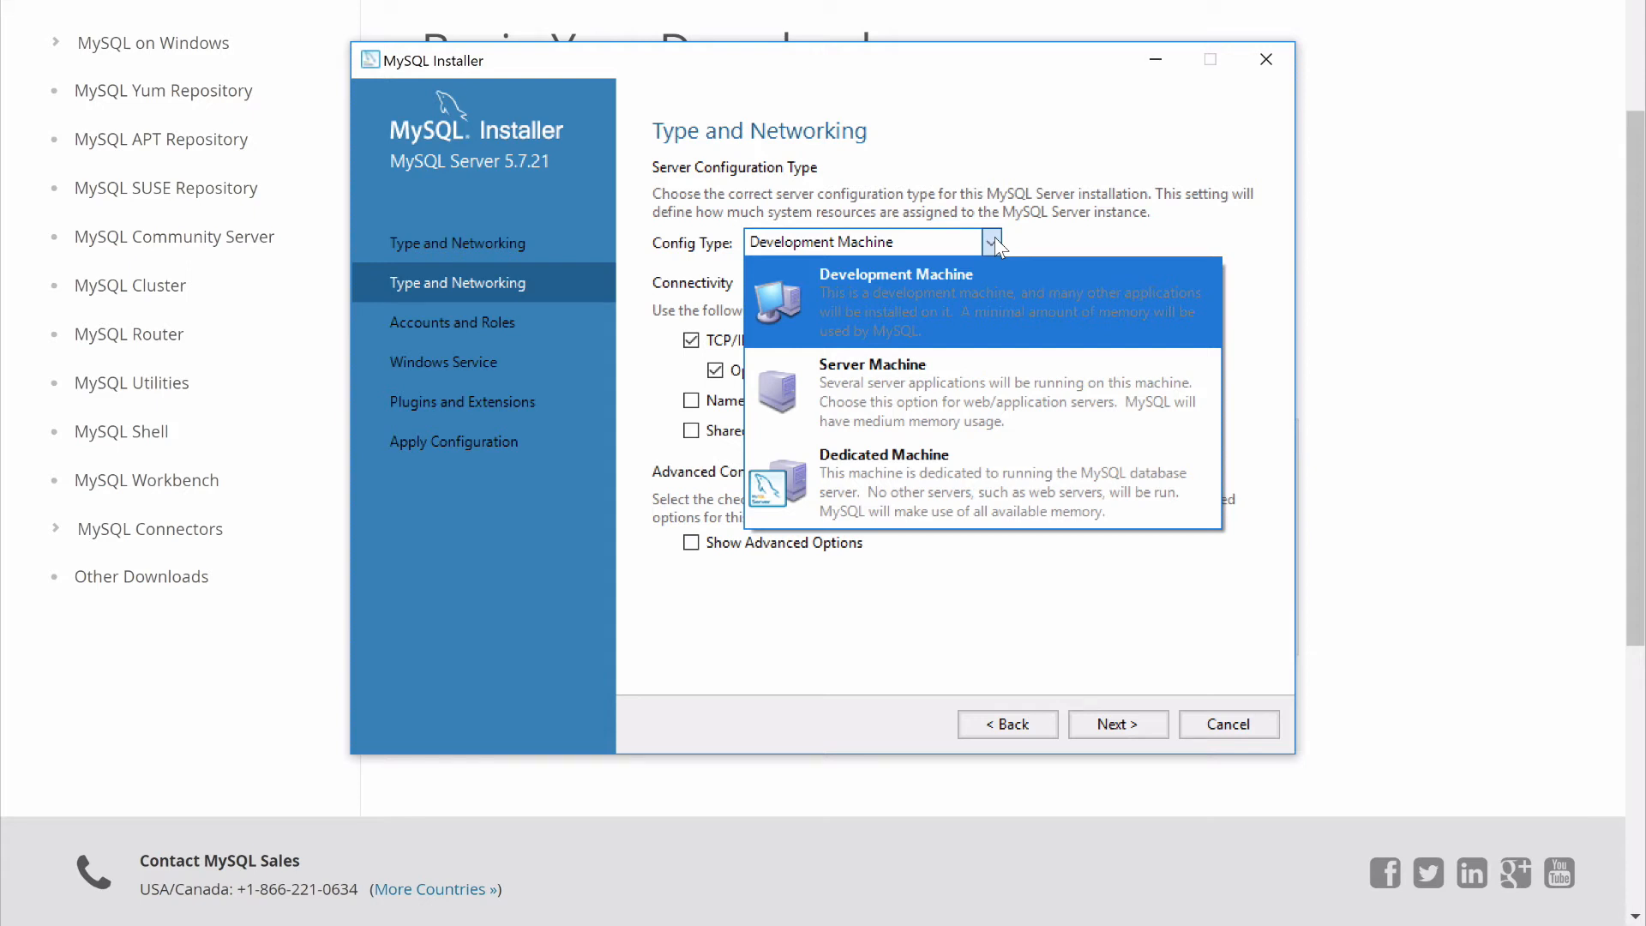
pyautogui.click(995, 239)
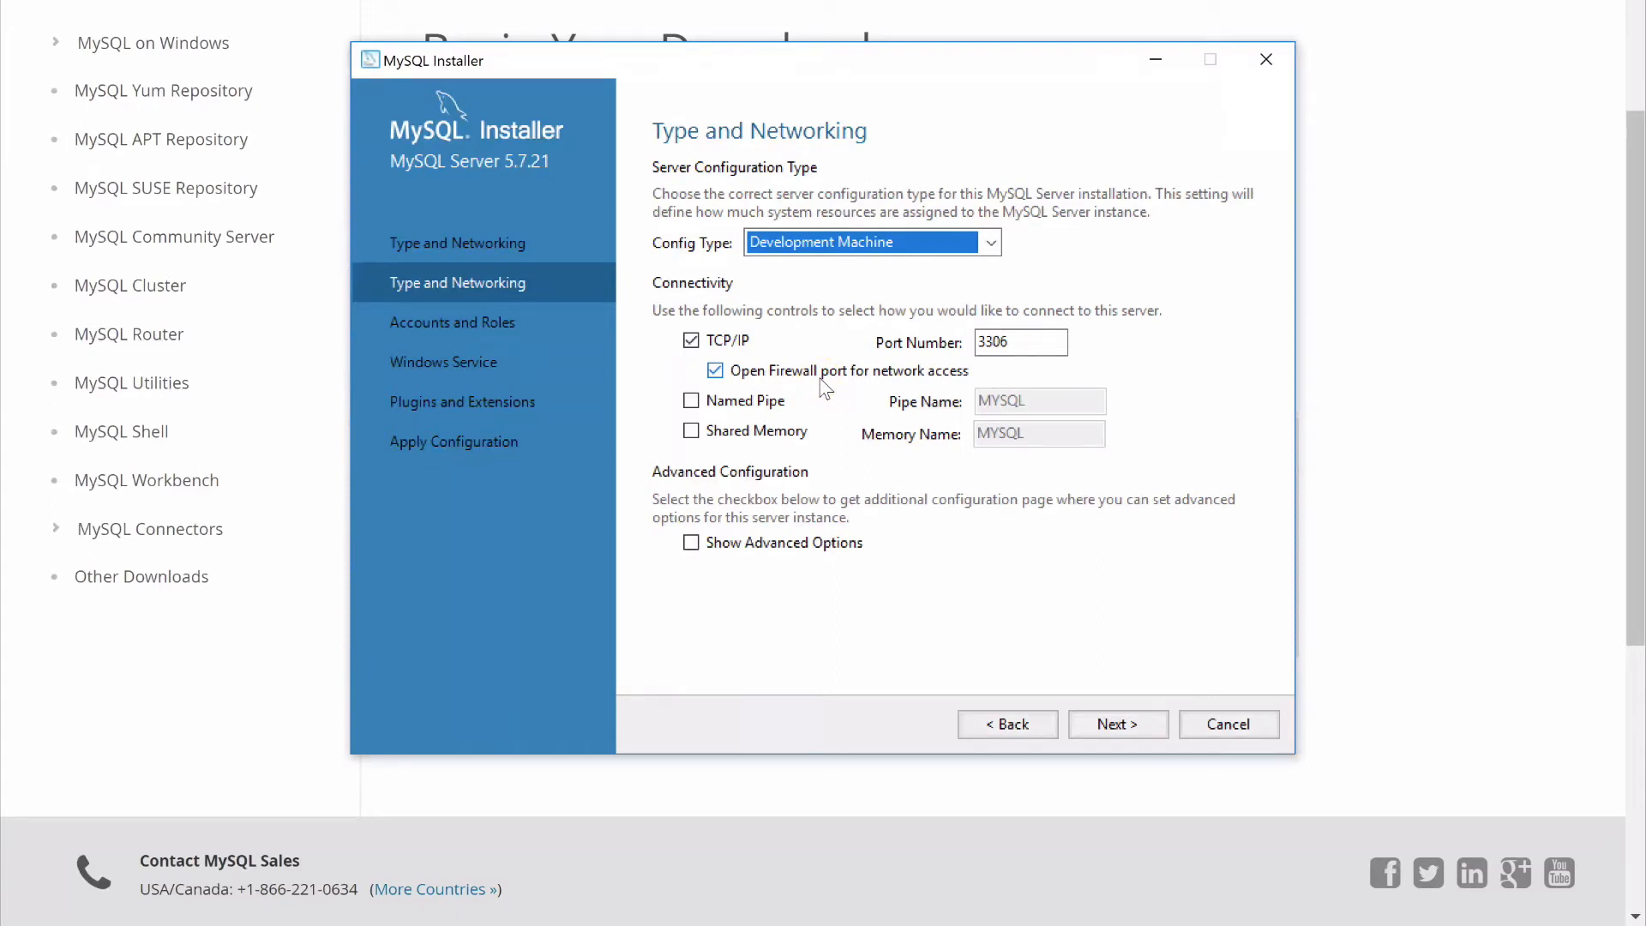
pyautogui.click(1119, 726)
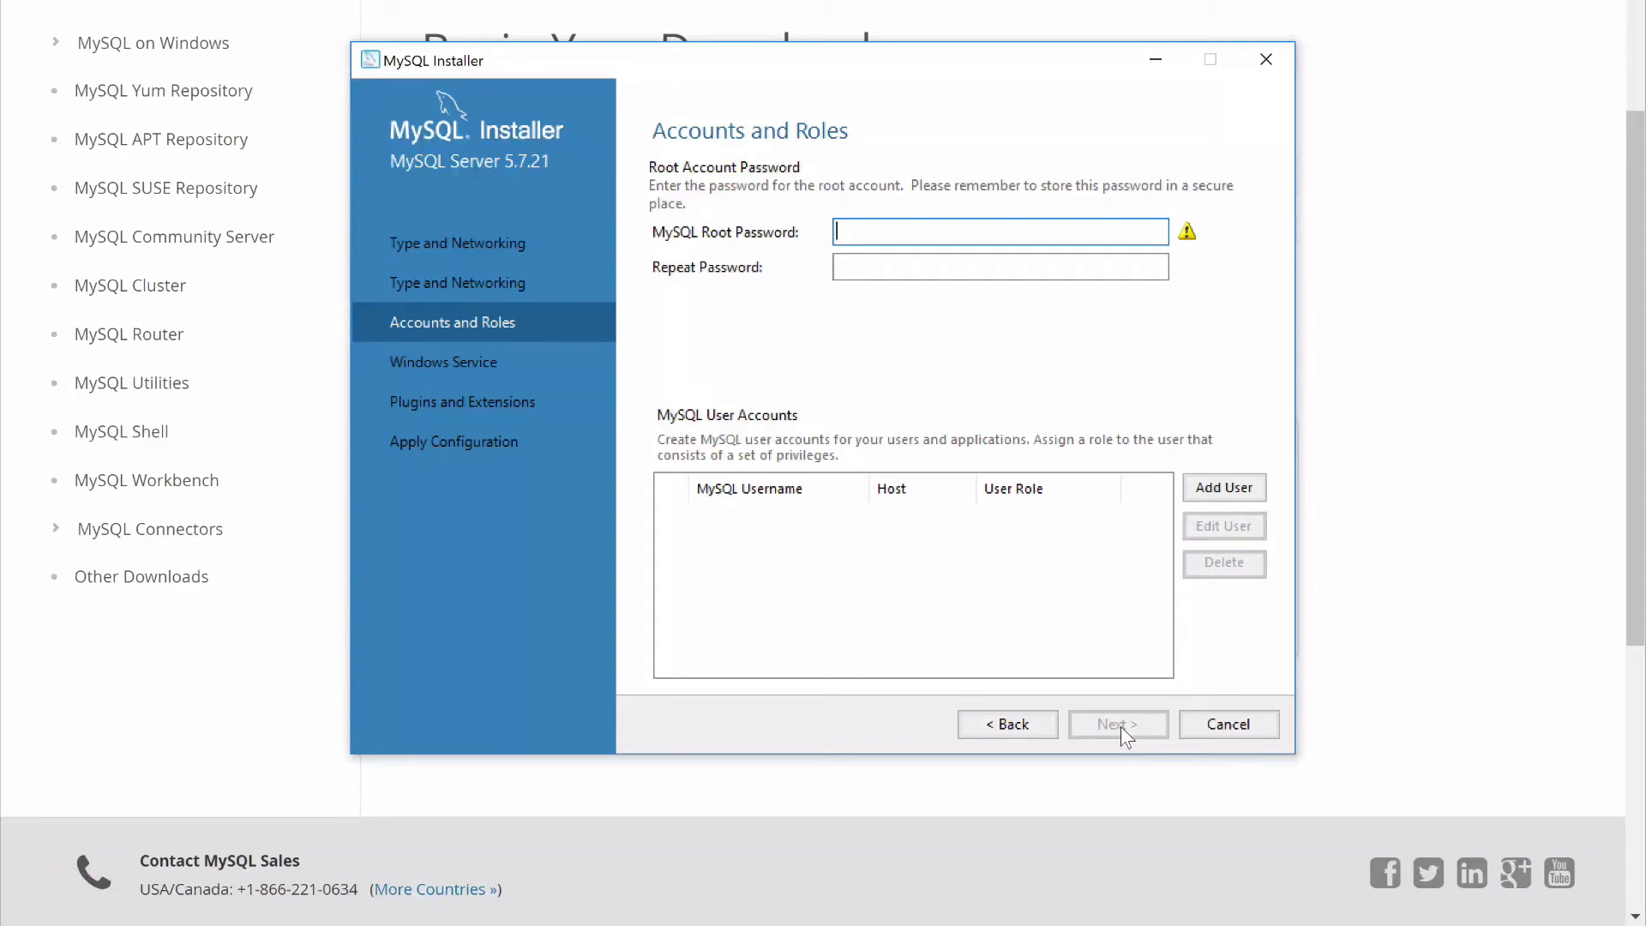
# Enter and repeat the MySQL root account password, and accept the account settings without adding users
pyautogui.write('•••••••••')
pyautogui.click(1066, 266)
pyautogui.write('•••••••••')
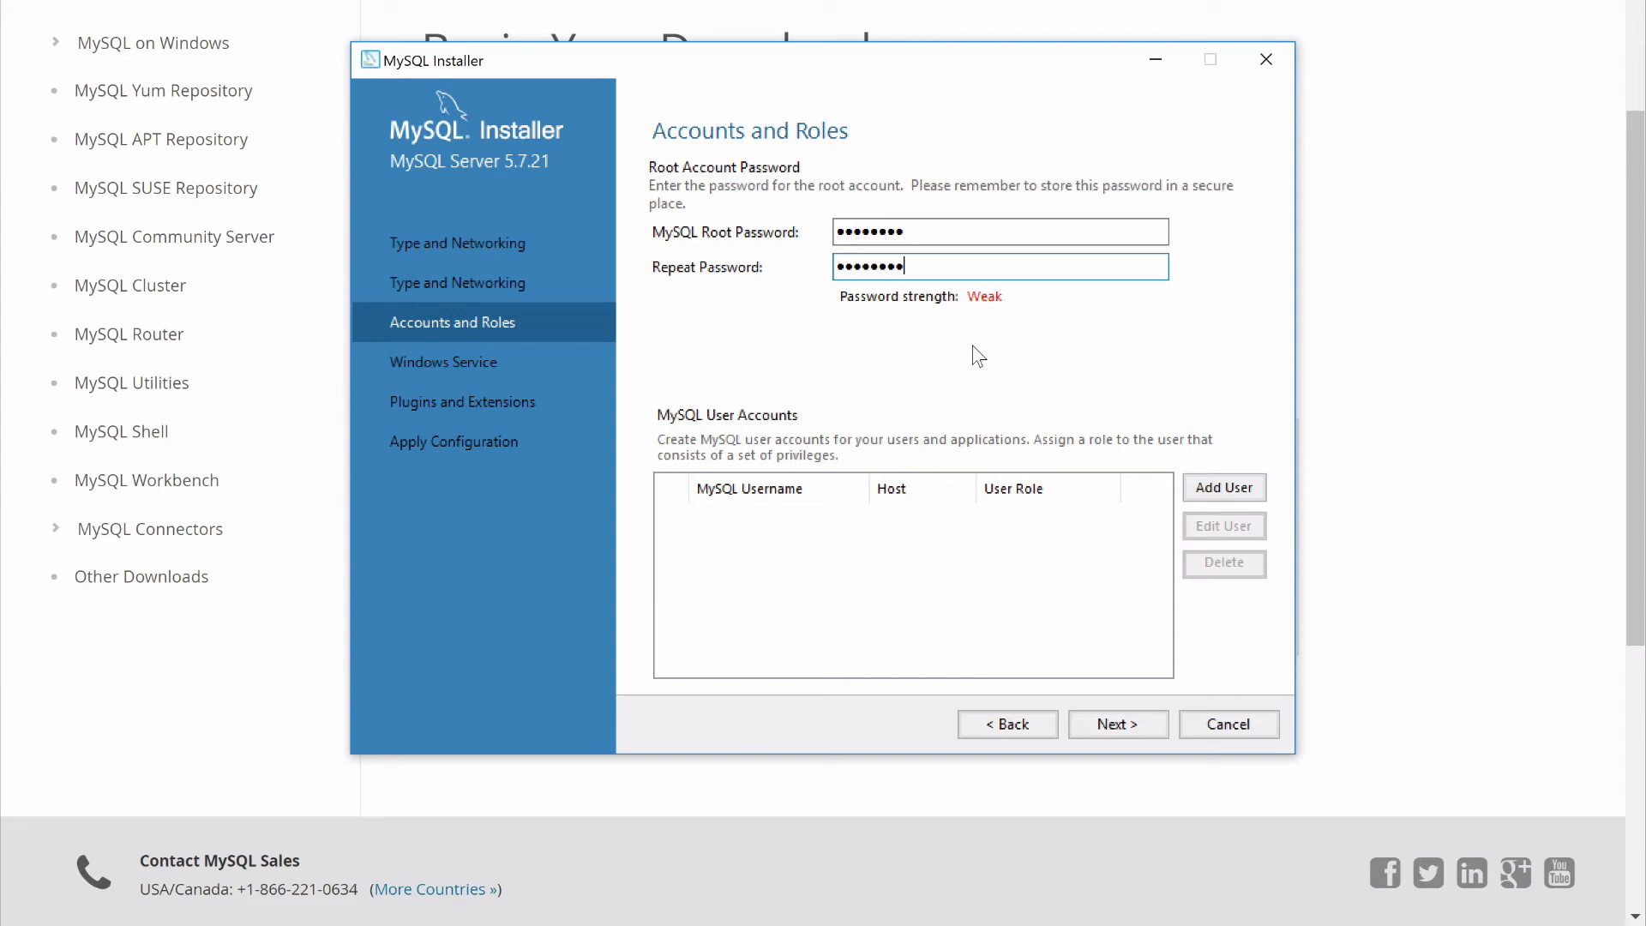
pyautogui.click(969, 307)
pyautogui.click(1115, 729)
pyautogui.click(1113, 727)
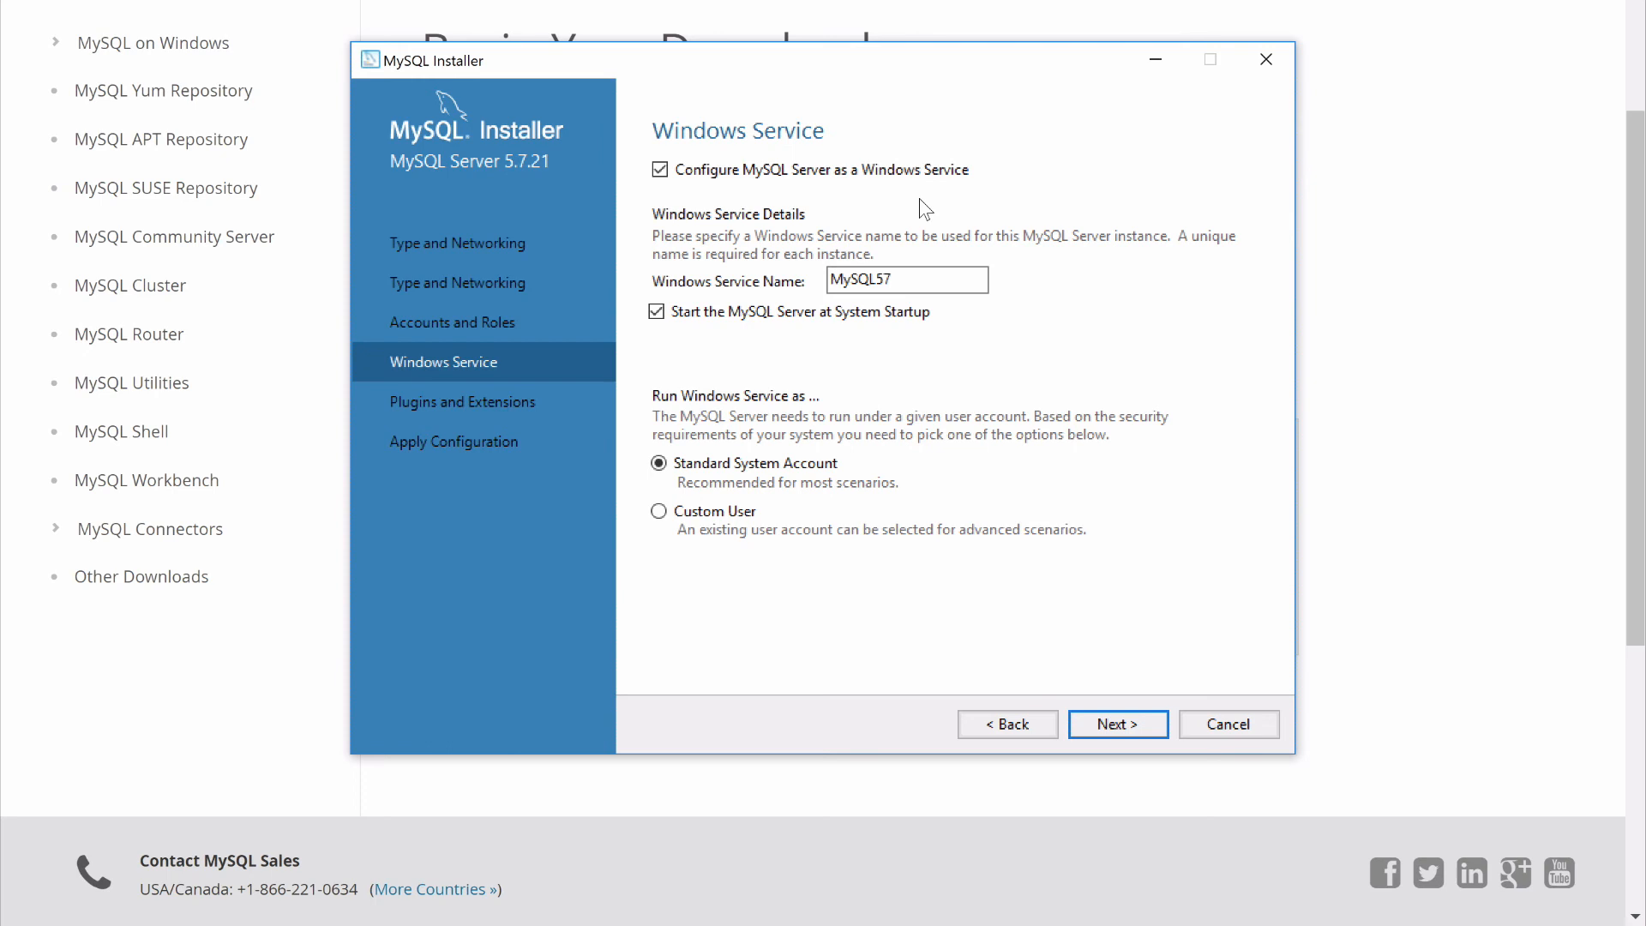
# Accept the default Windows service MySQL57 and plugin settings, and apply the server configuration
pyautogui.click(1124, 727)
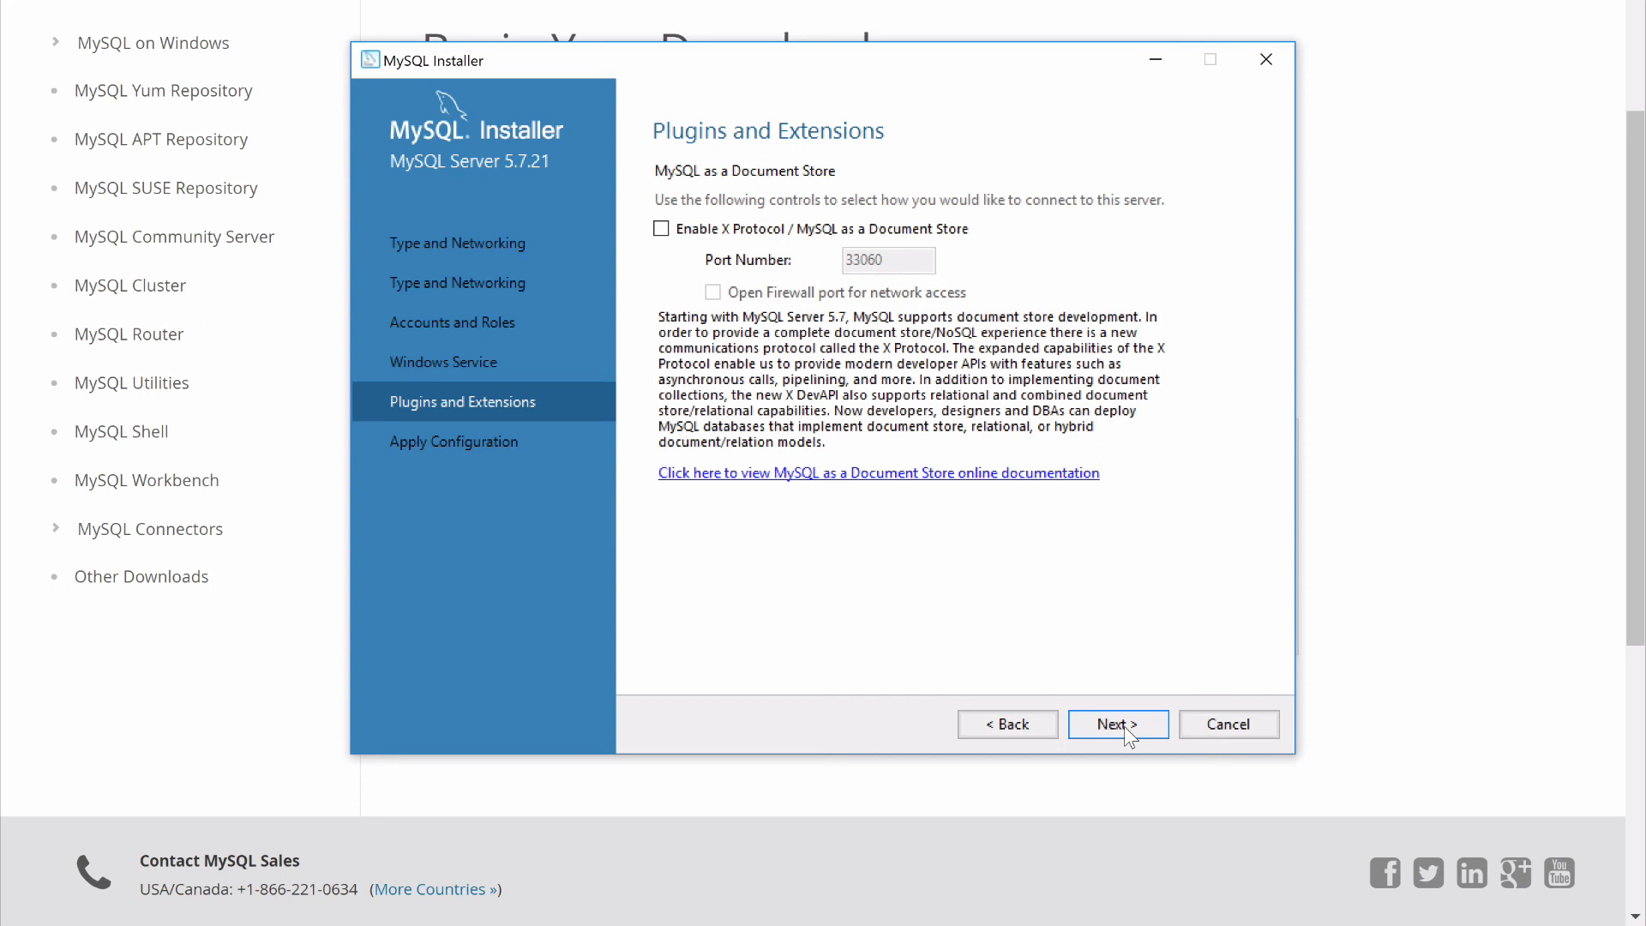
pyautogui.click(1118, 724)
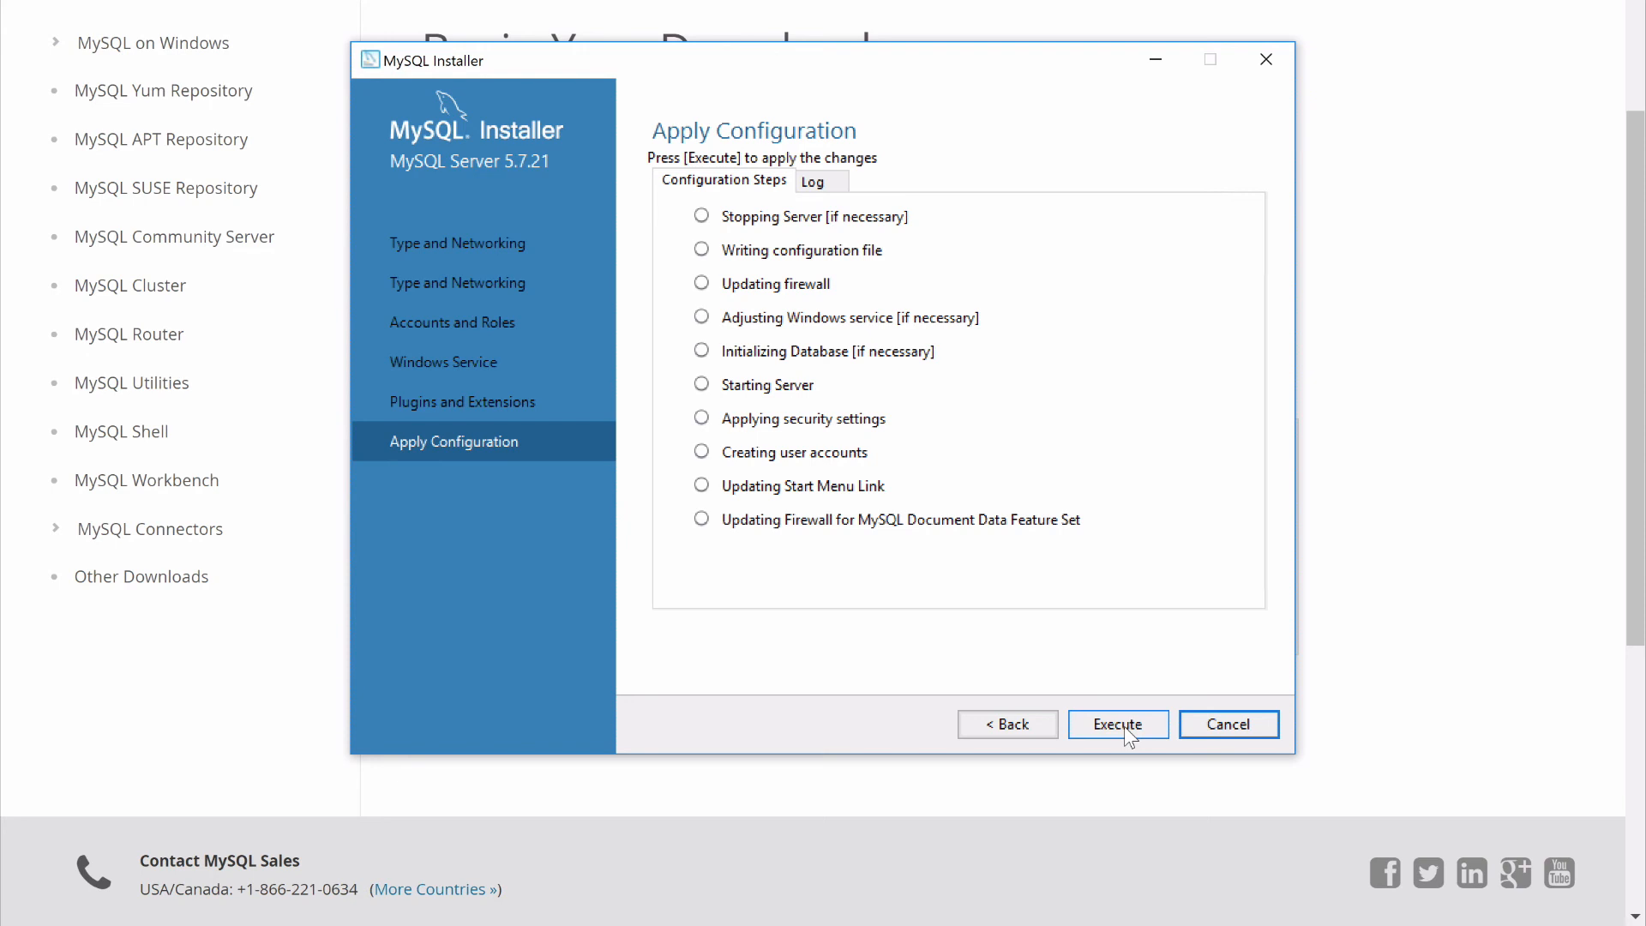
pyautogui.click(1124, 728)
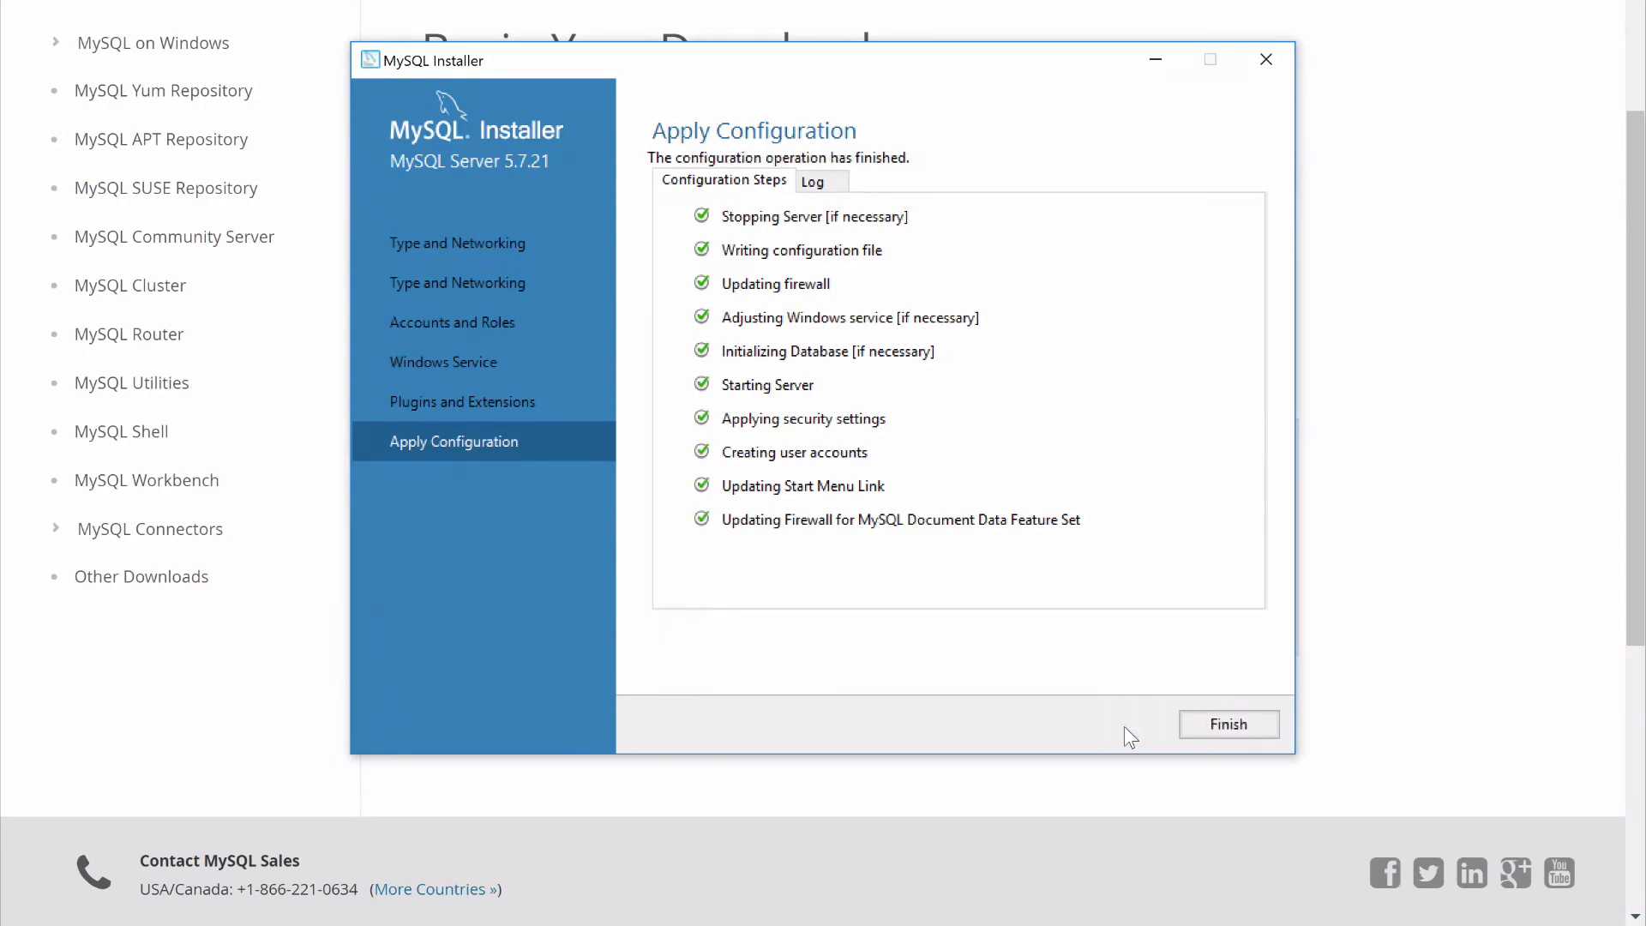
pyautogui.click(1226, 726)
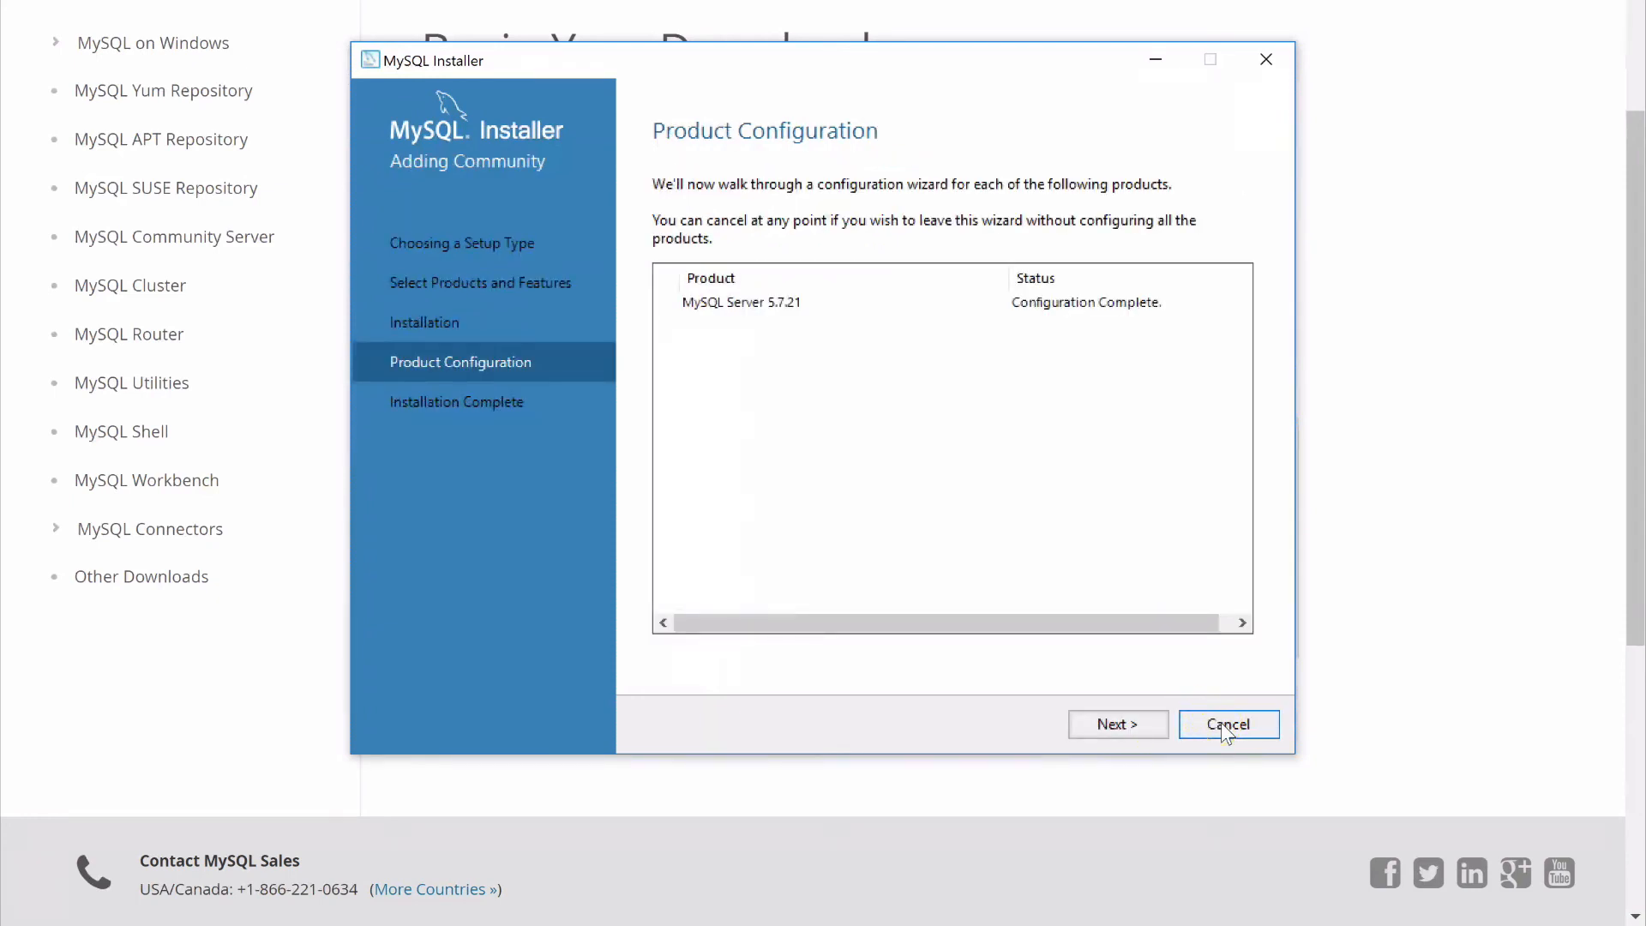
# Finish the MySQL setup without starting MySQL Workbench or MySQL Shell
pyautogui.click(1102, 727)
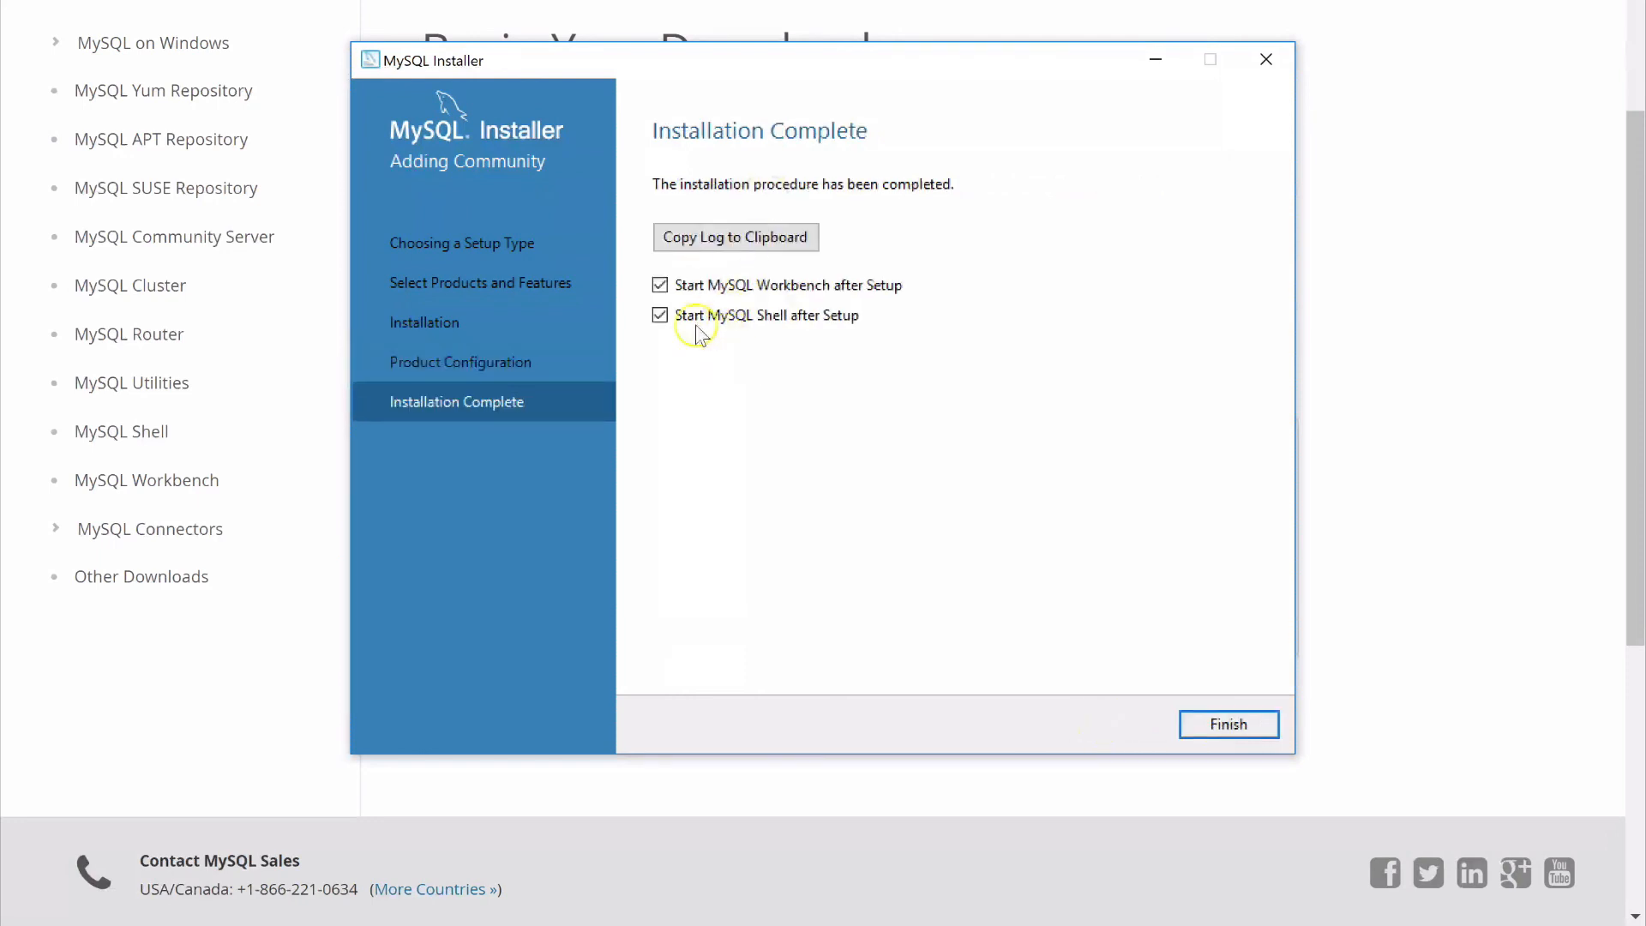
pyautogui.click(659, 287)
pyautogui.click(662, 316)
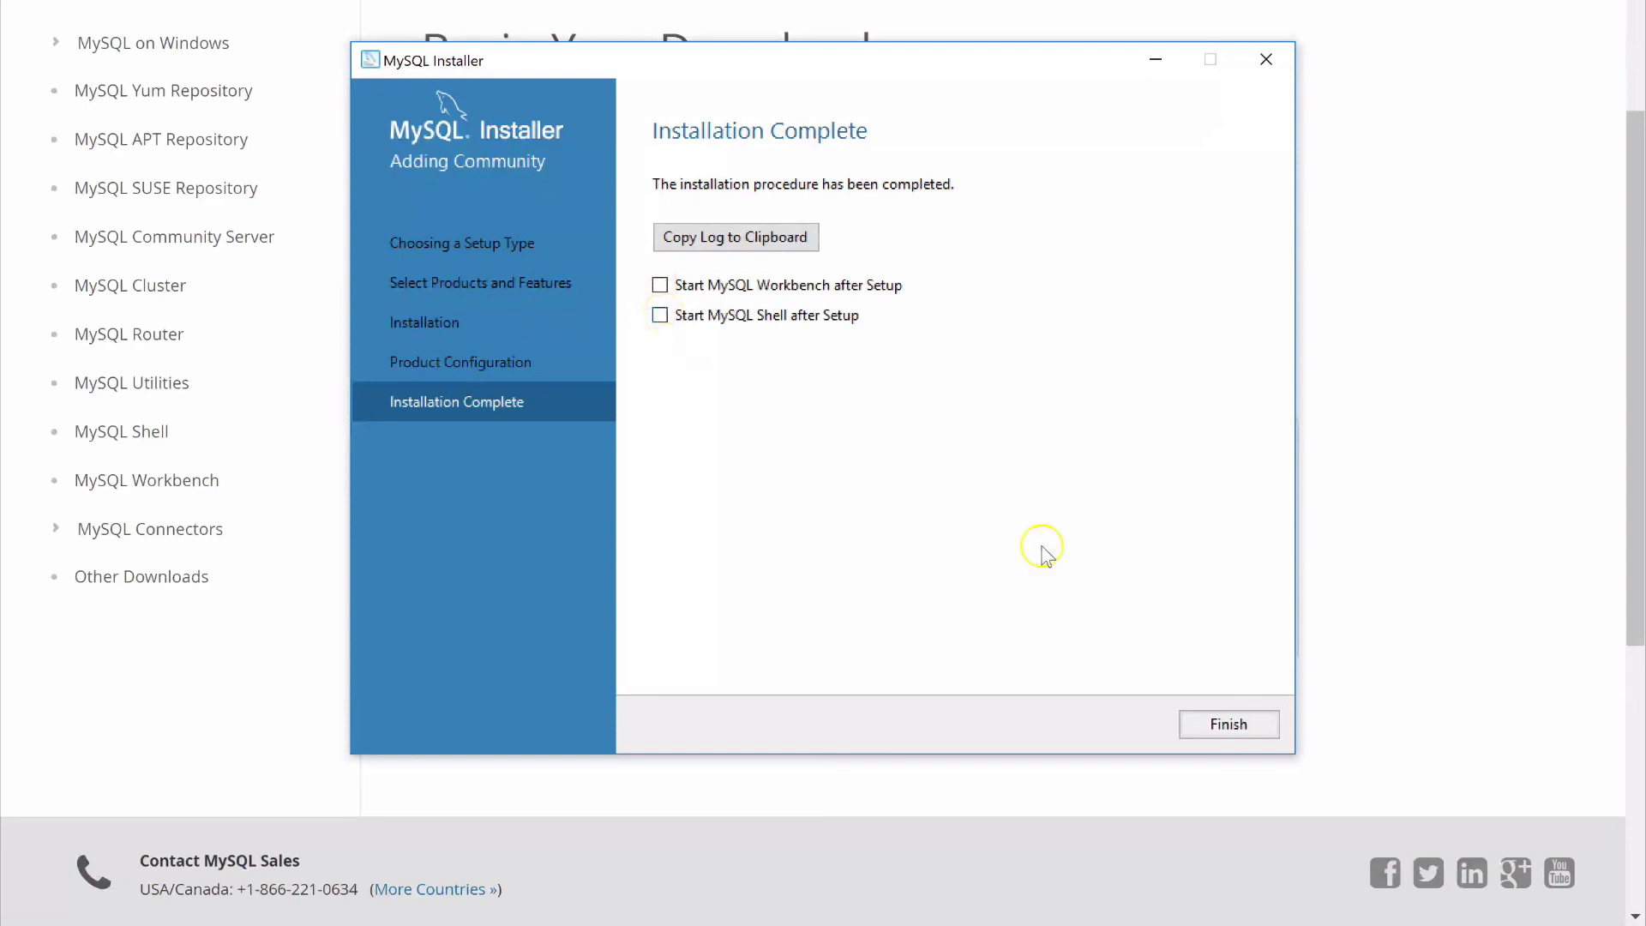
pyautogui.click(1208, 725)
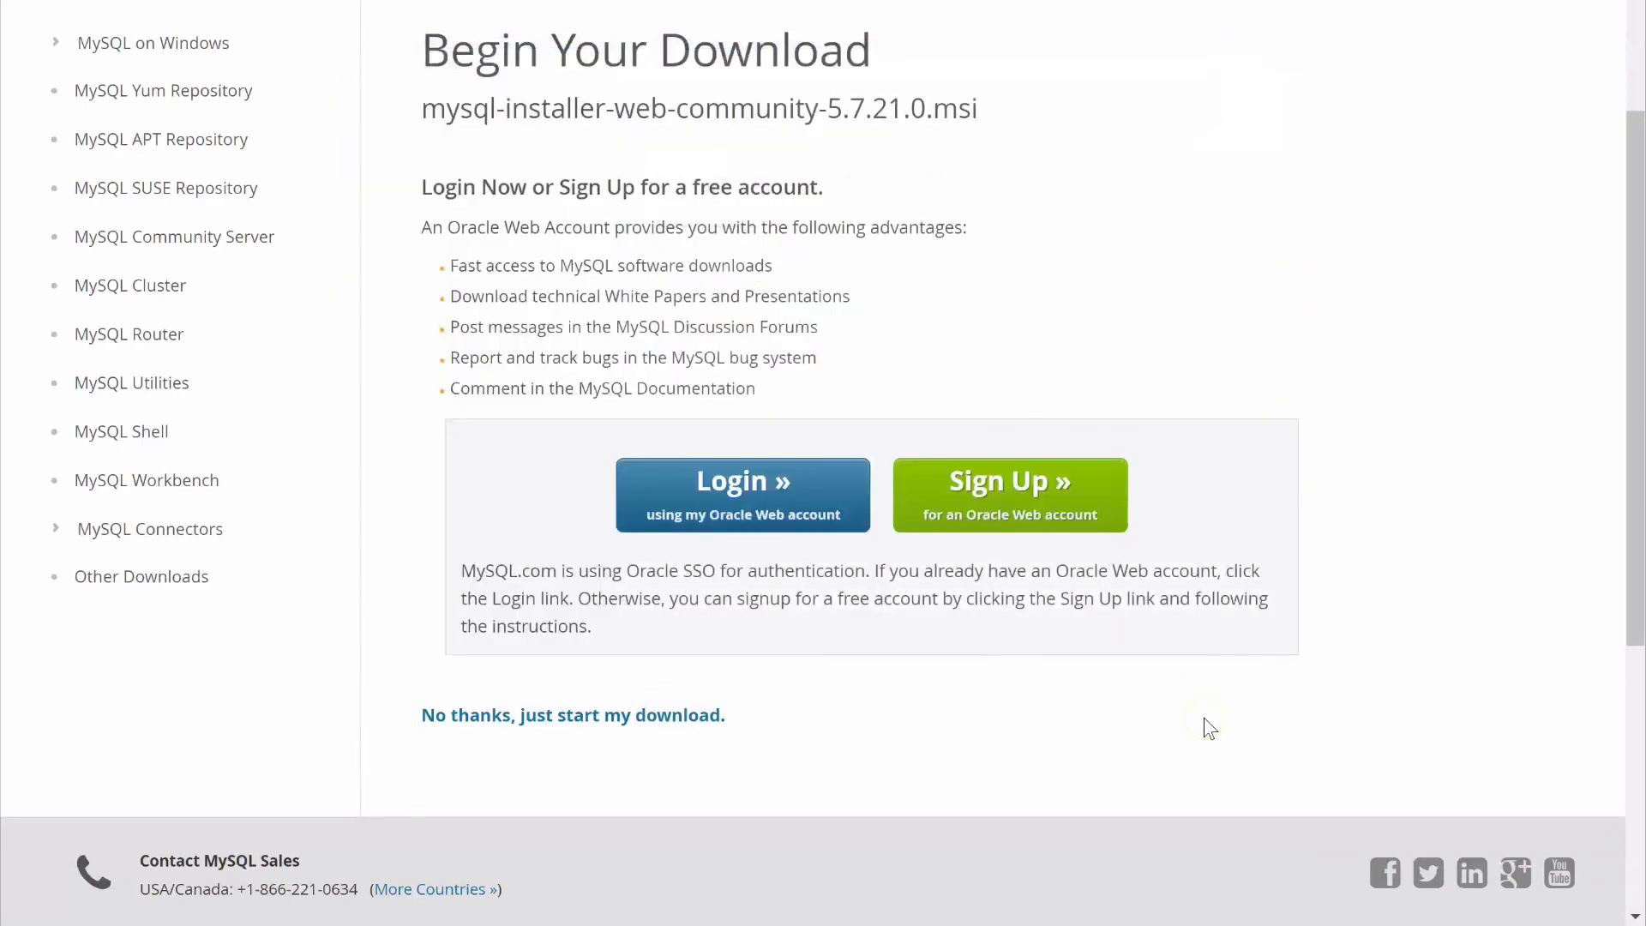